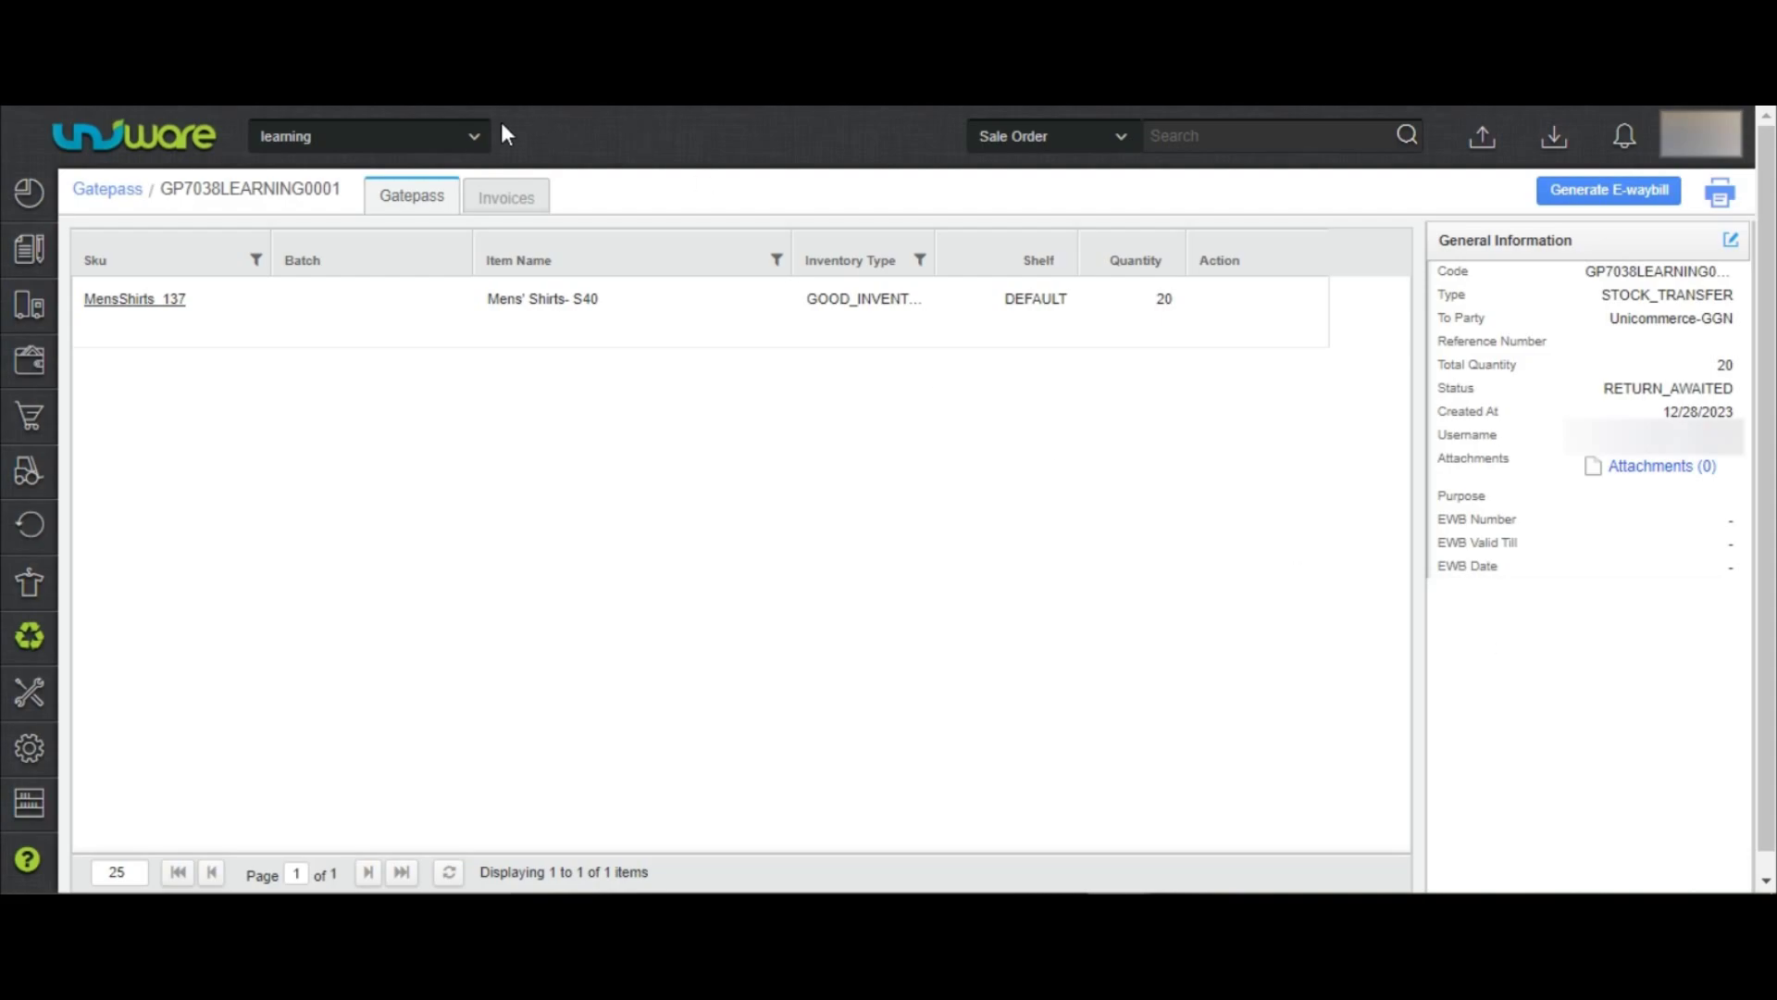
Step: Switch the working facility from learning to Unicommerce-GGN using the top-bar facility list
left_click(474, 134)
left_click(382, 224)
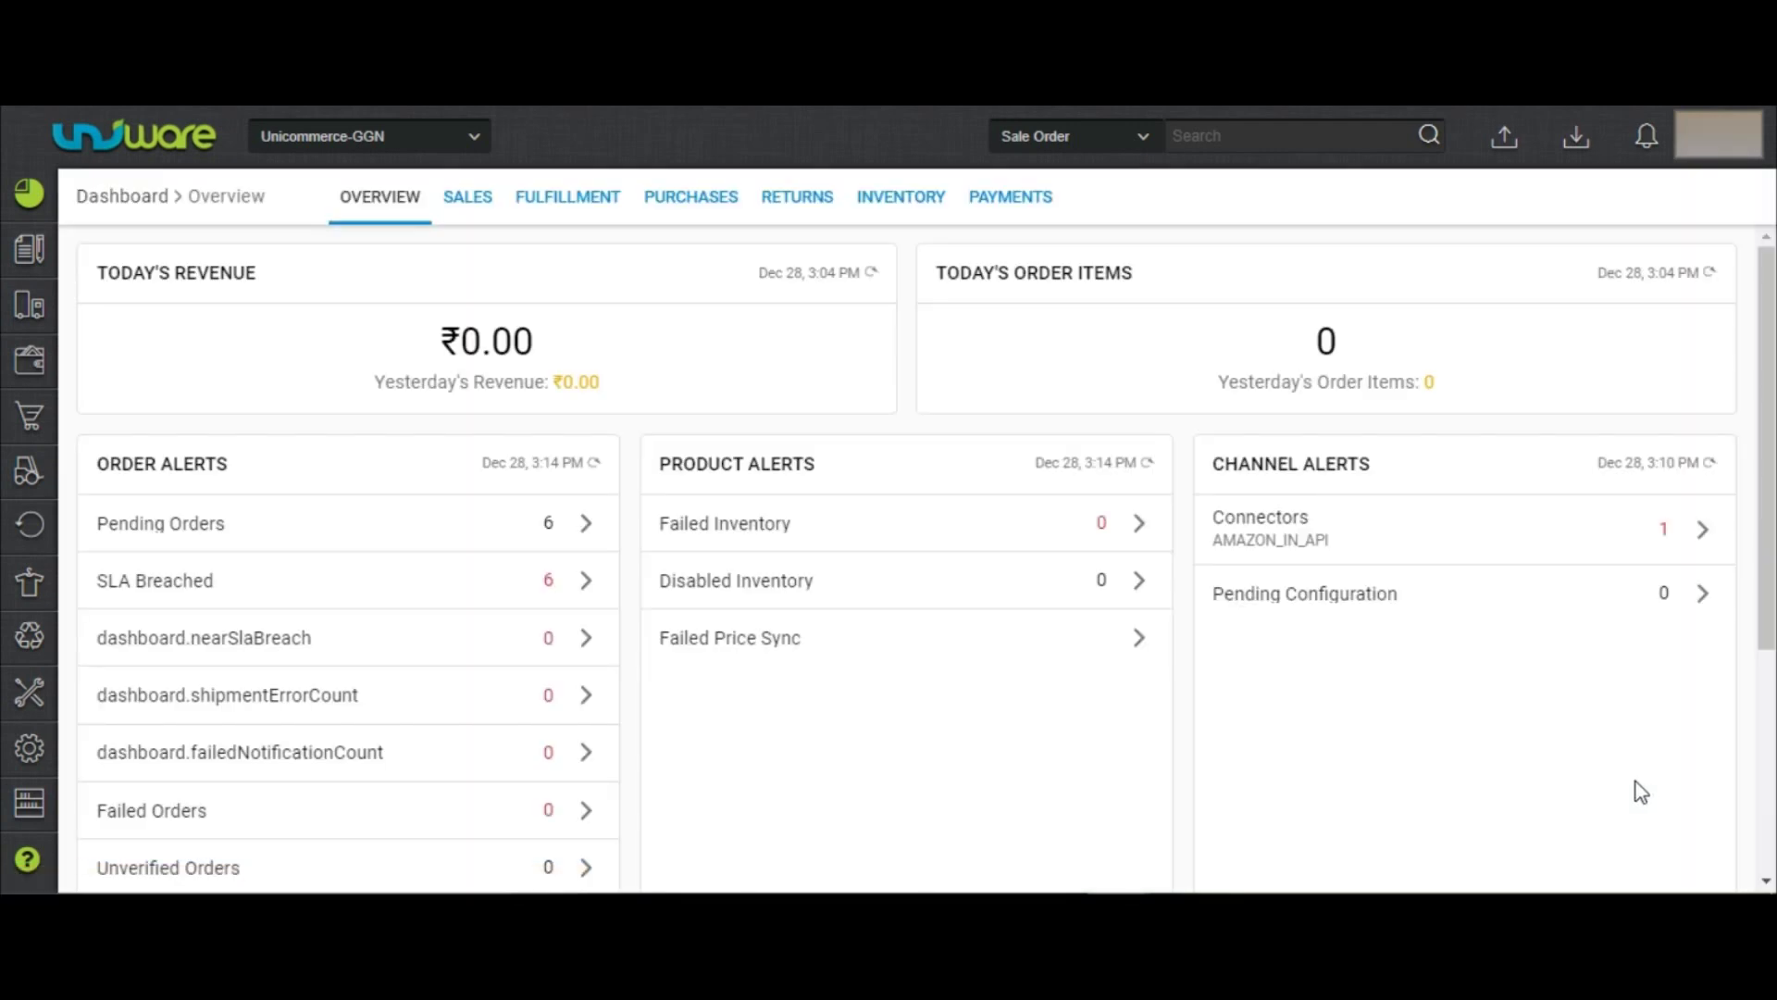
Step: Create a new PUTAWAY_GATEPASS_ITEM putaway from Inbound > Putaway
mouse_move(28, 469)
left_click(88, 516)
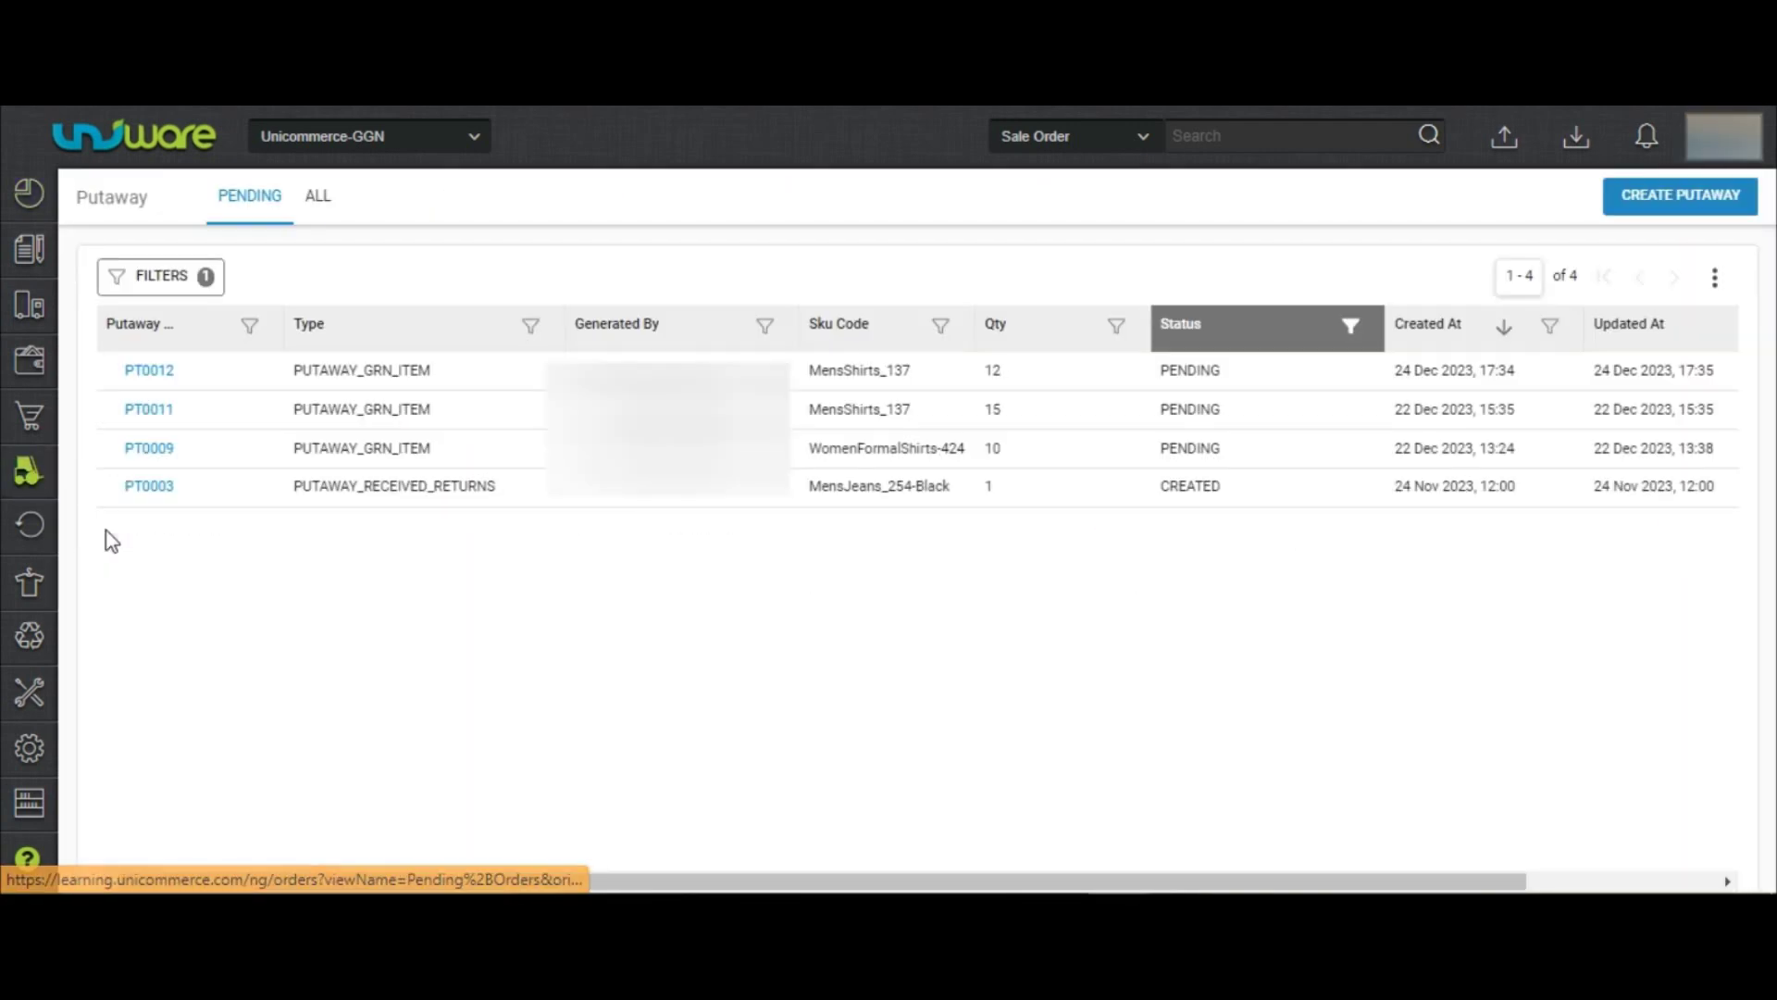
left_click(1697, 194)
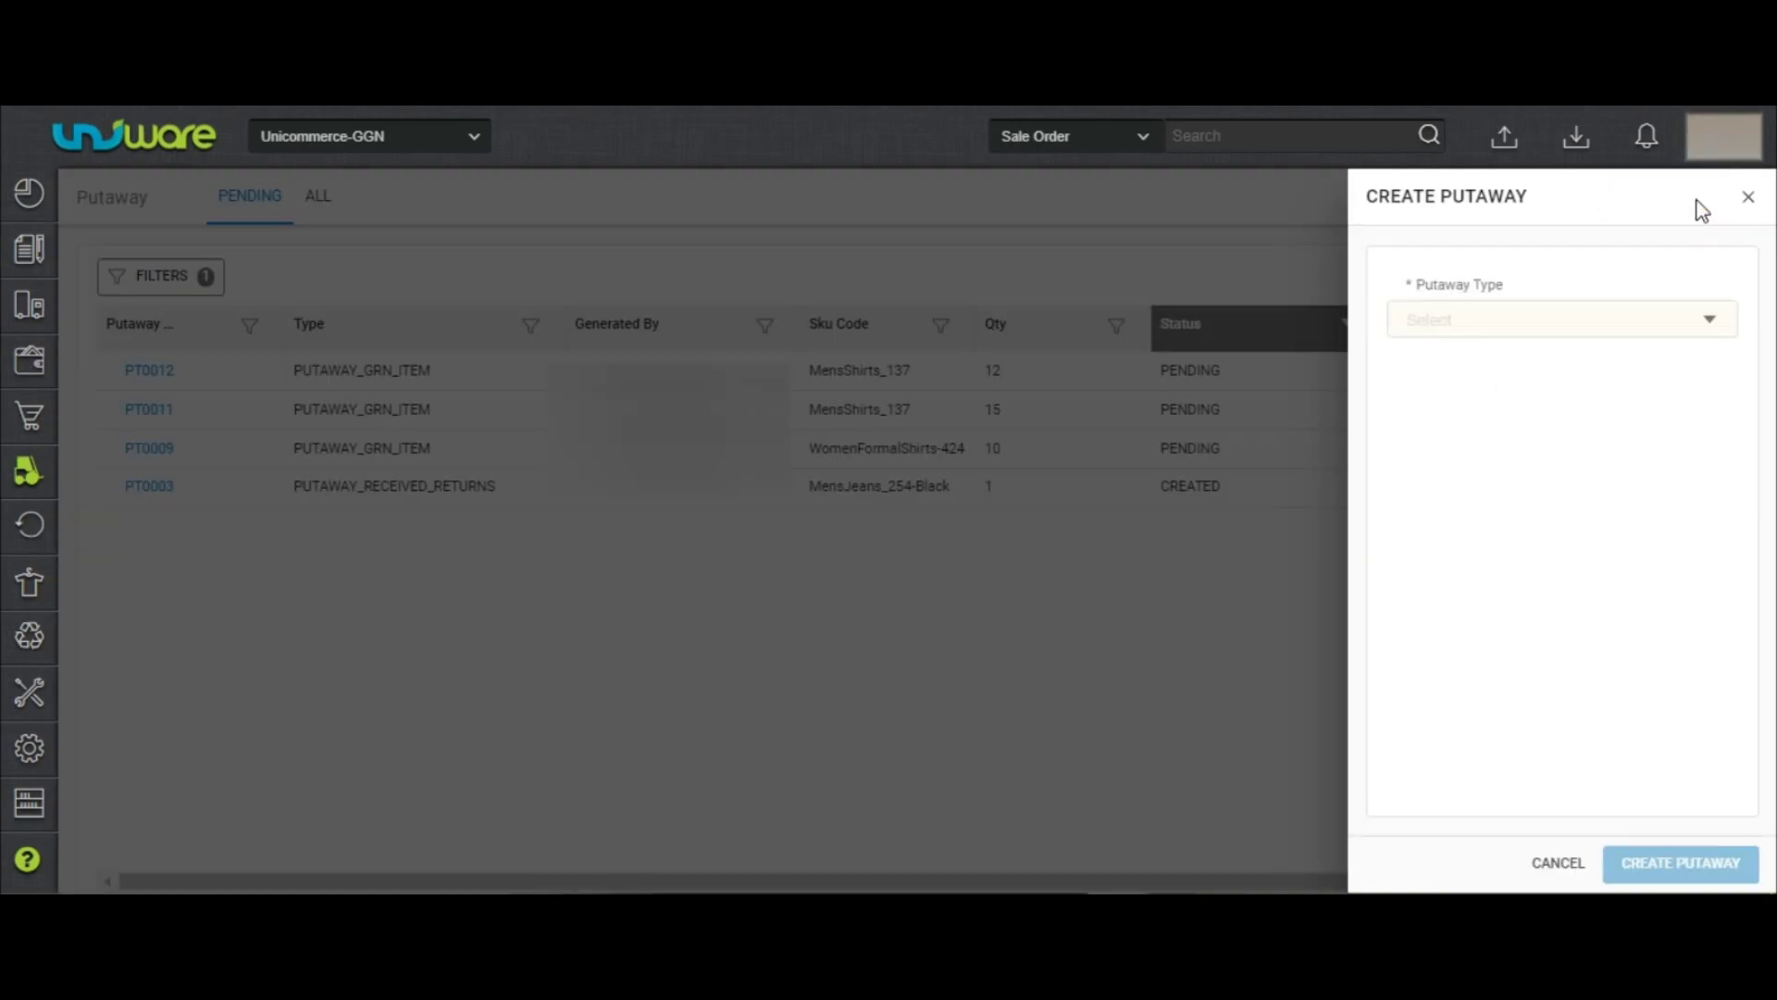
left_click(1612, 320)
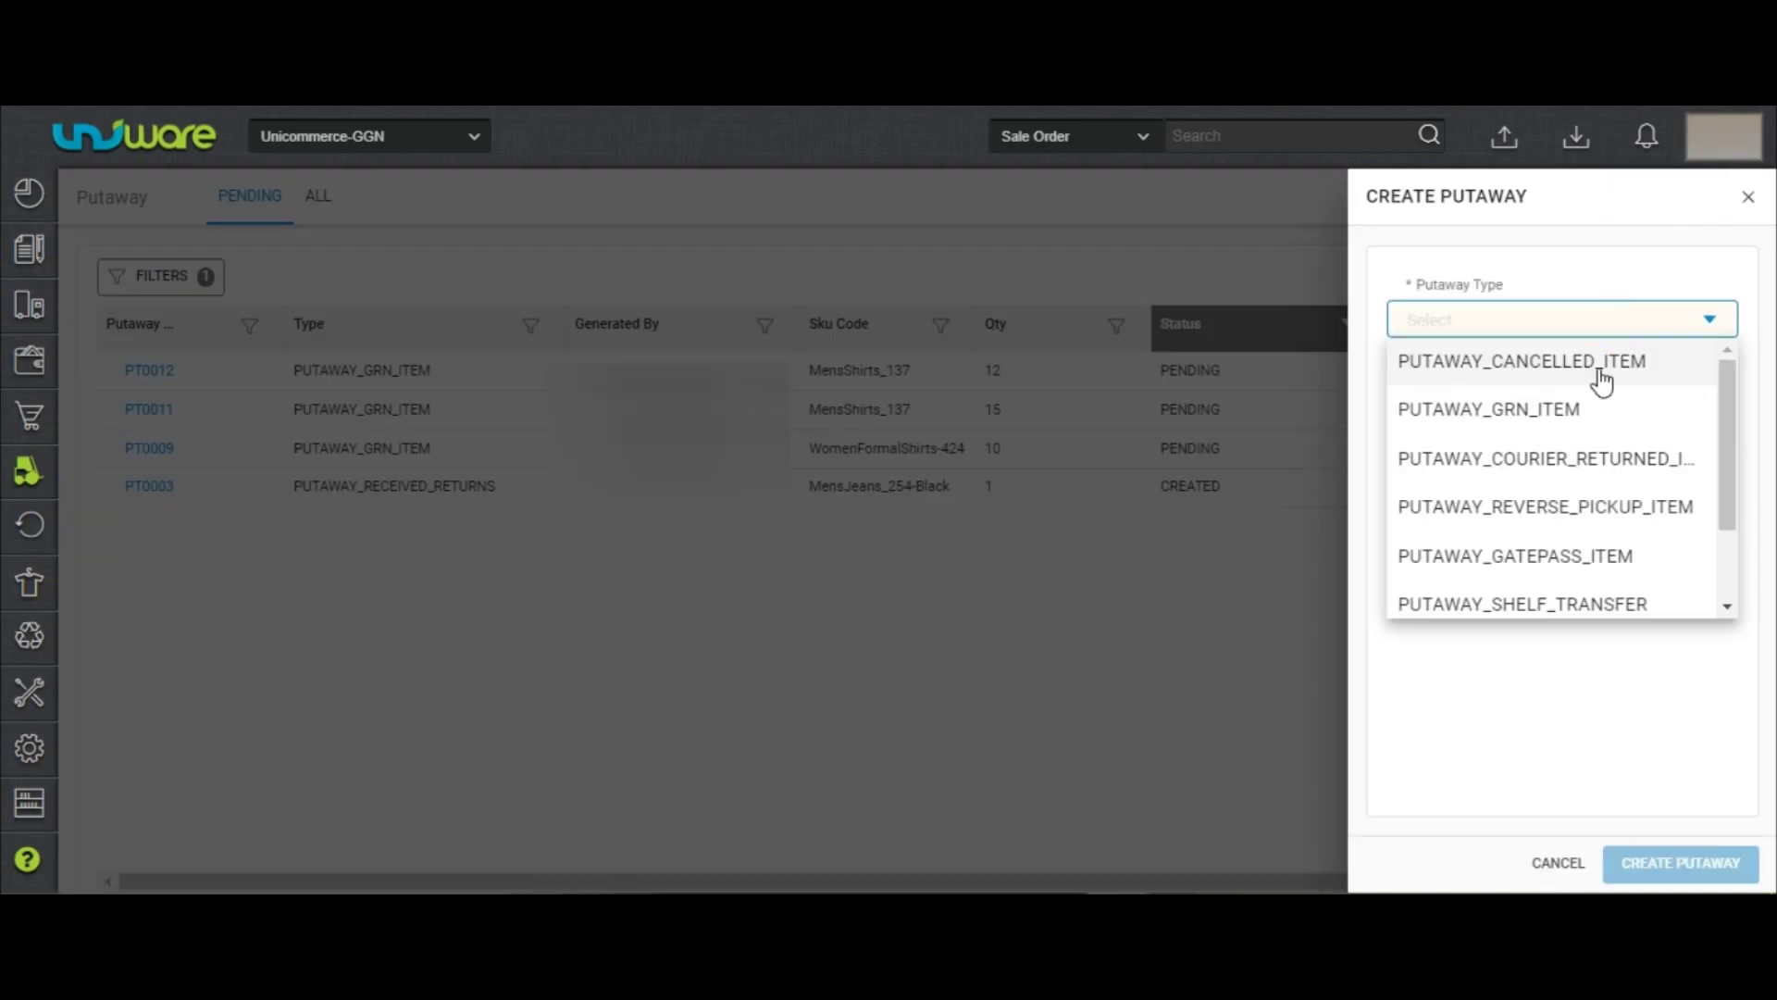
left_click(1528, 556)
left_click(1690, 866)
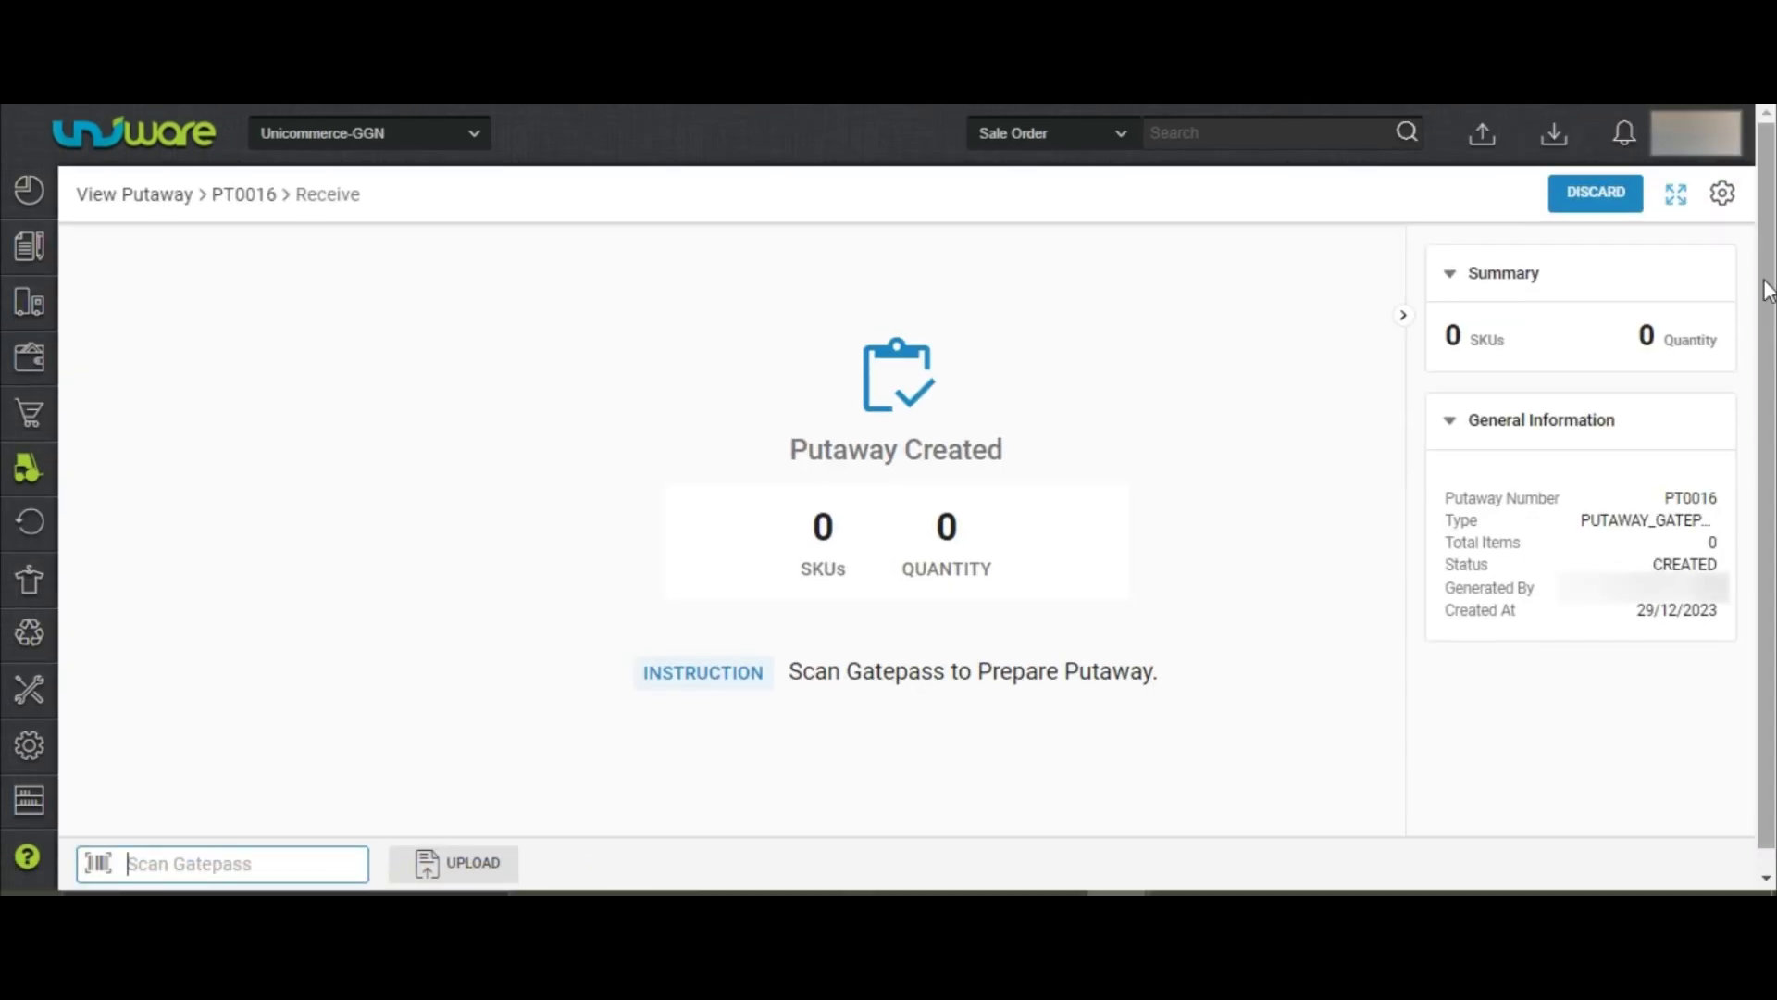
Step: Set the putaway's Add To Preview Method to Bulk and save the configuration
left_click(1722, 202)
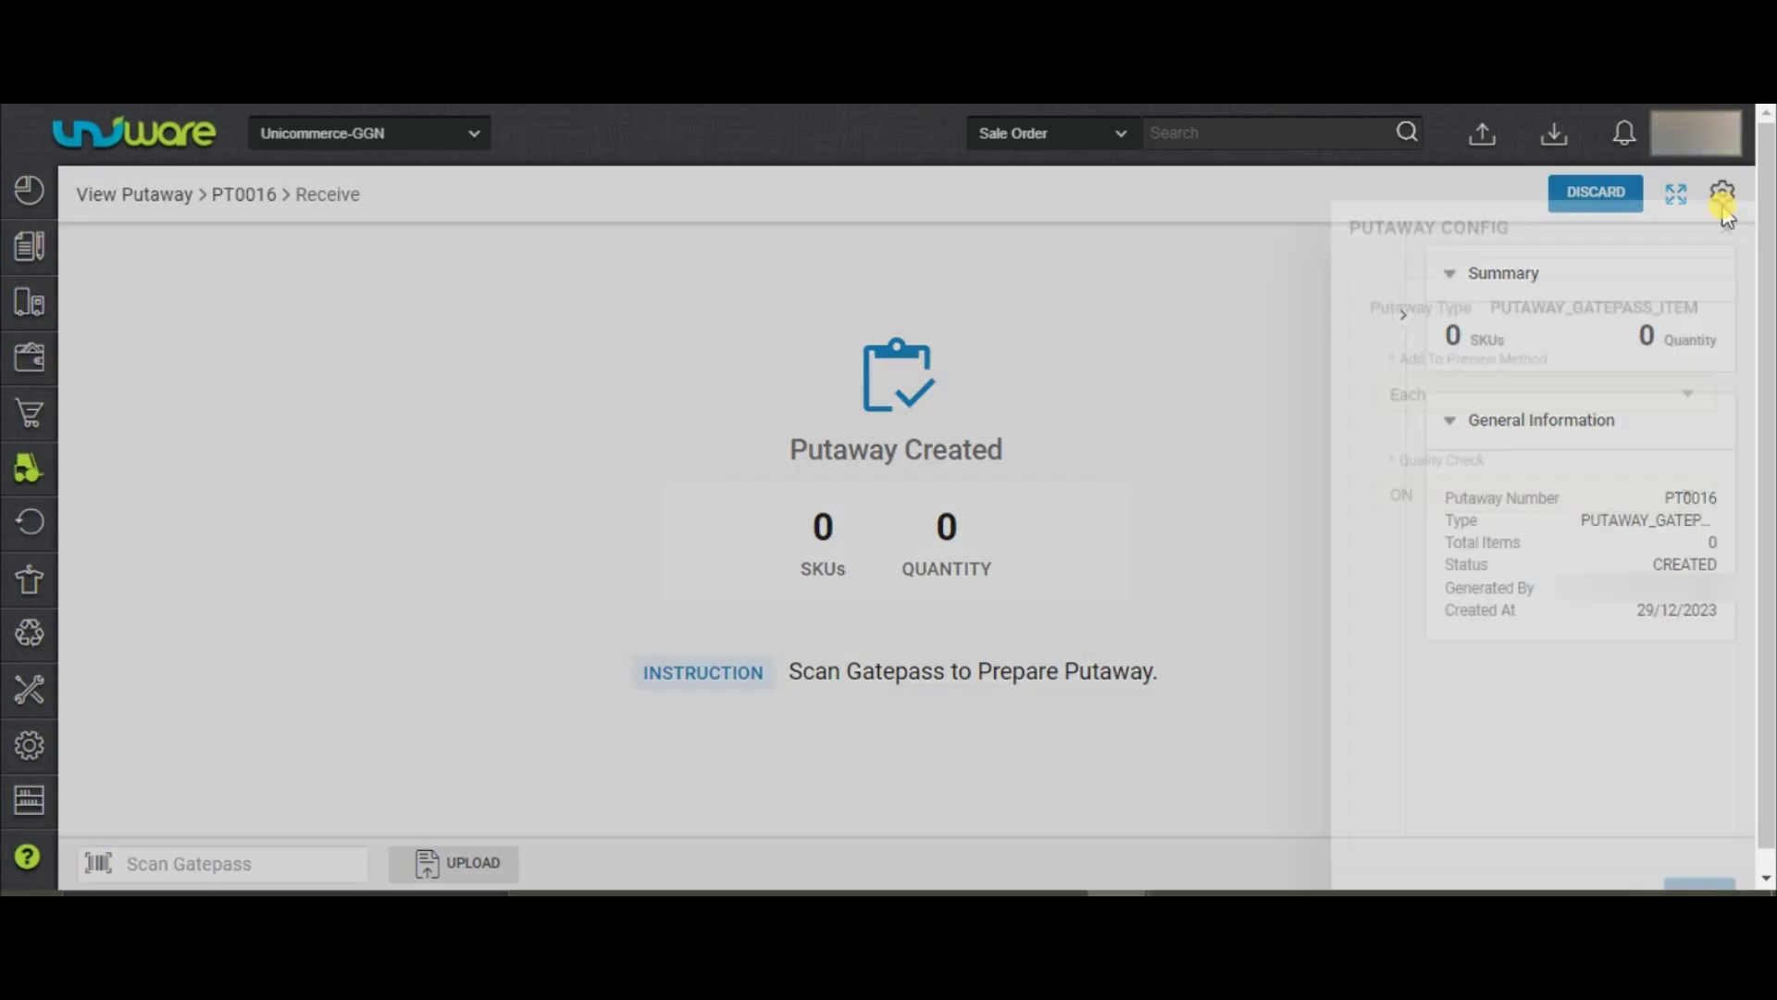
left_click(1630, 365)
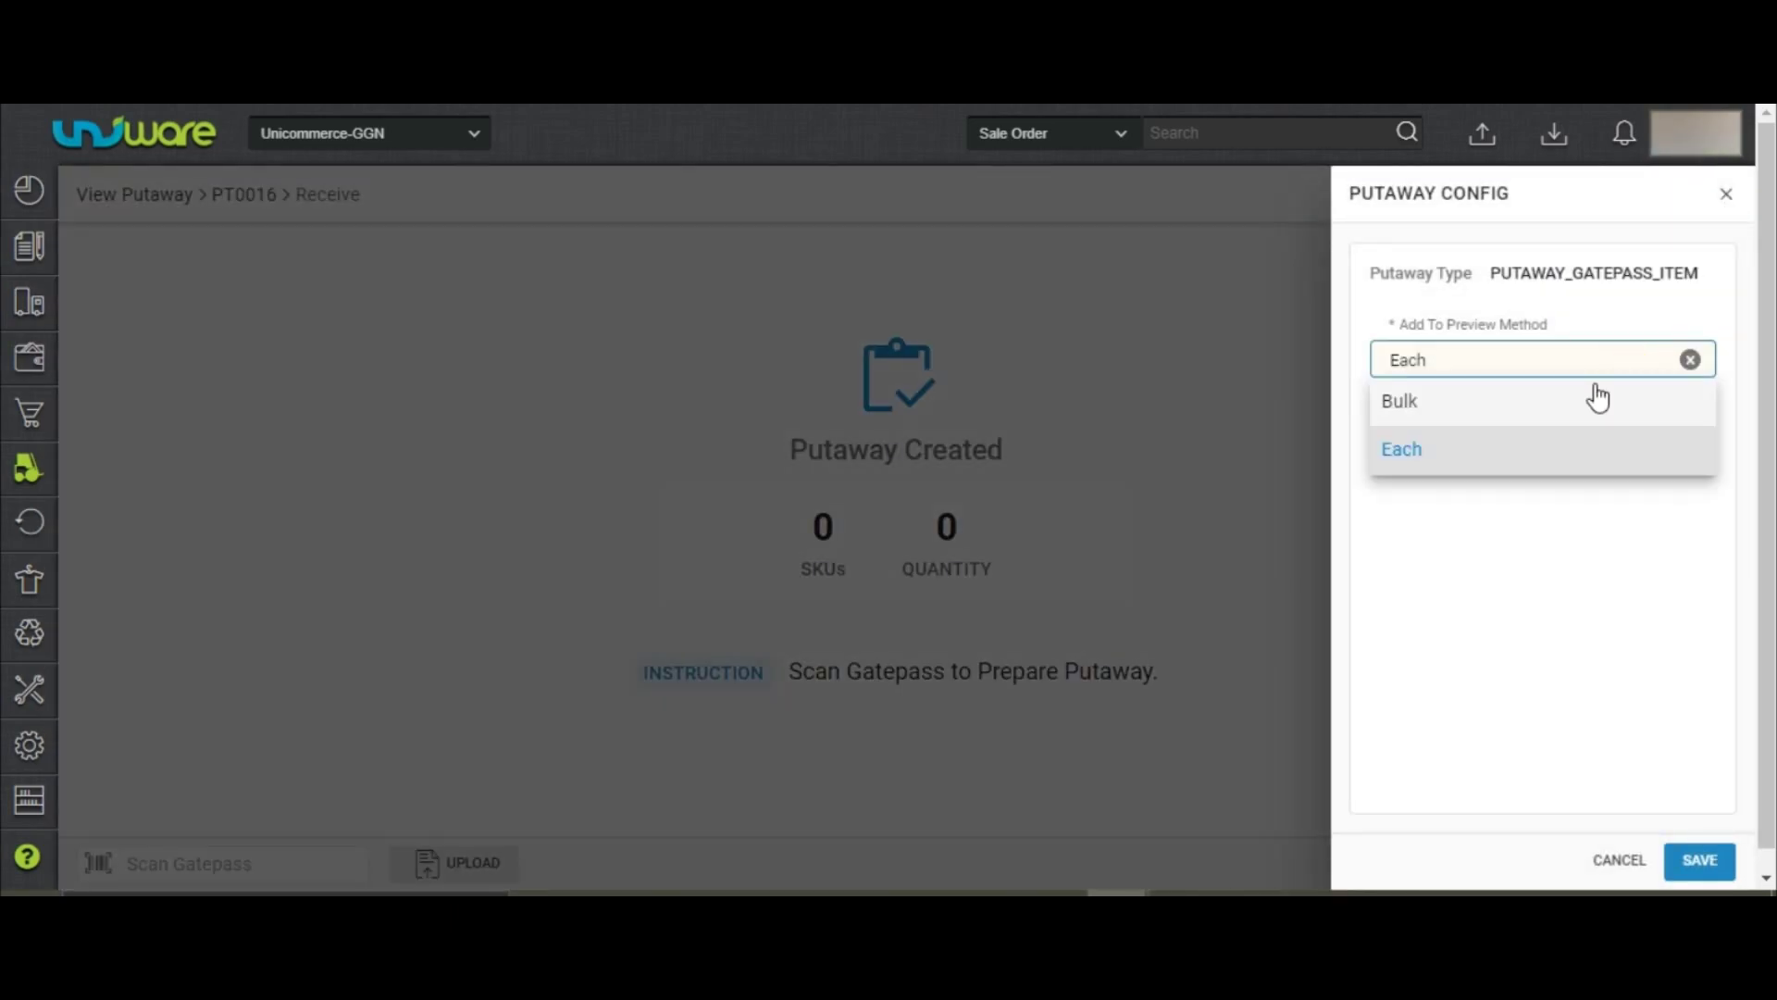
left_click(1583, 400)
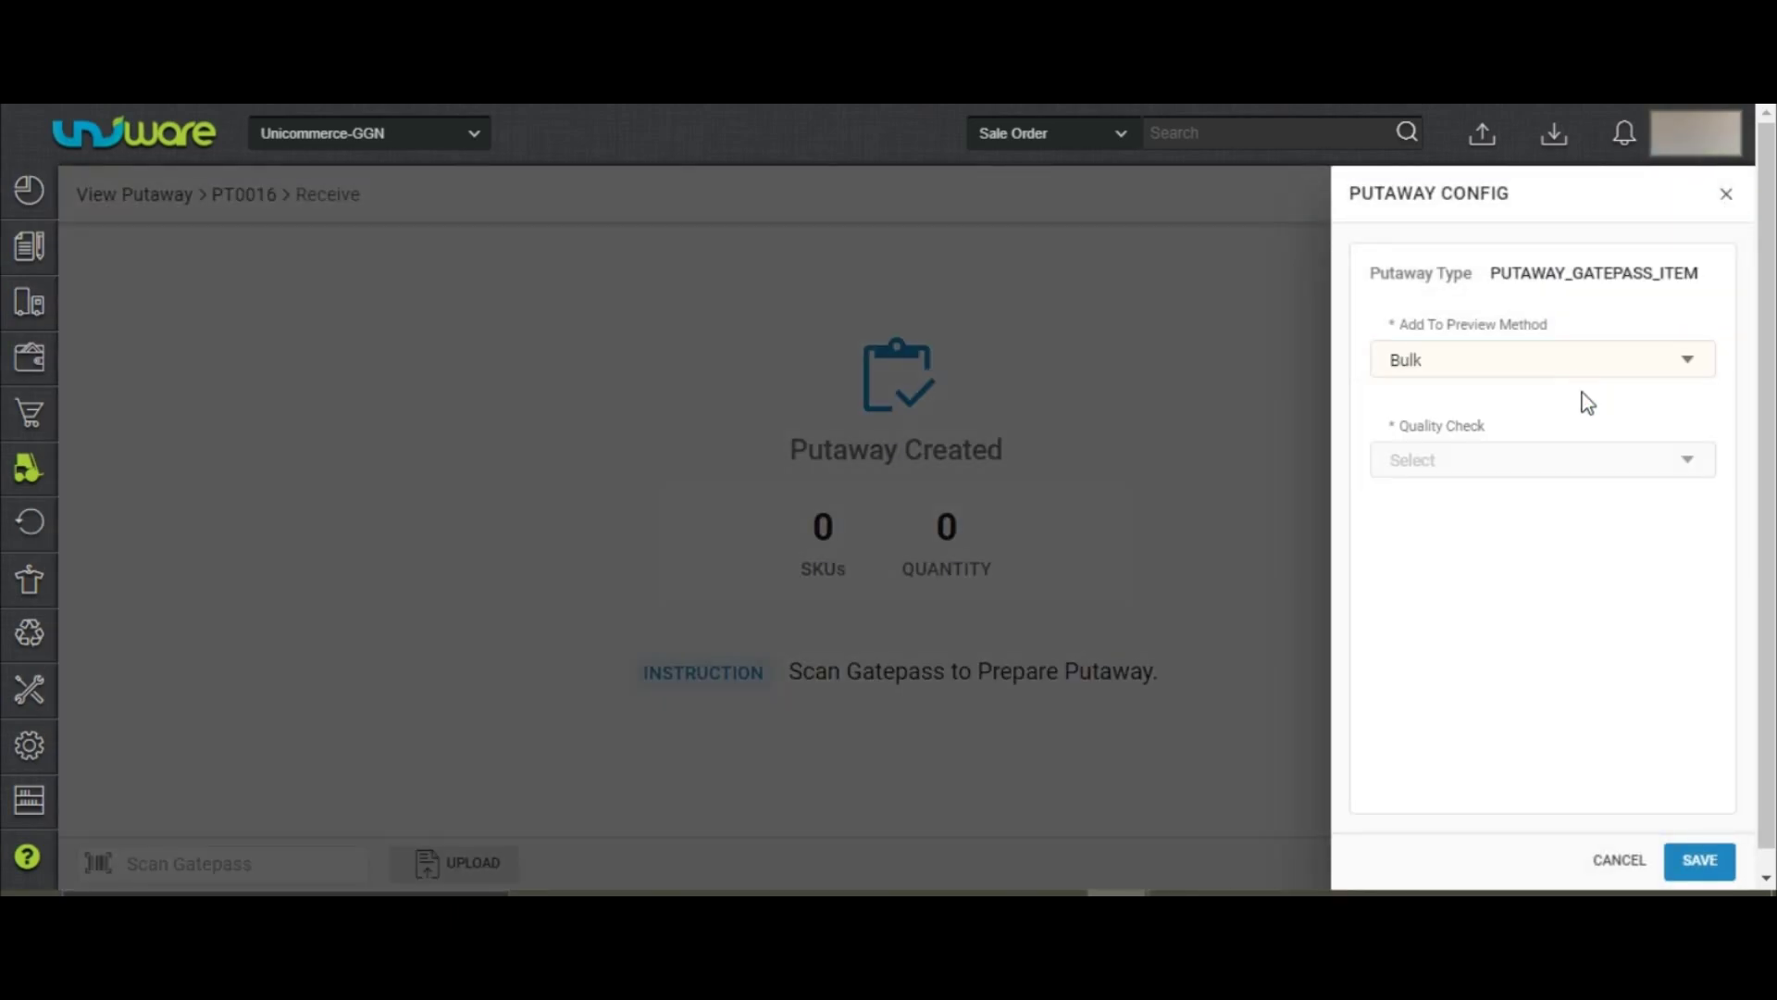
left_click(1698, 861)
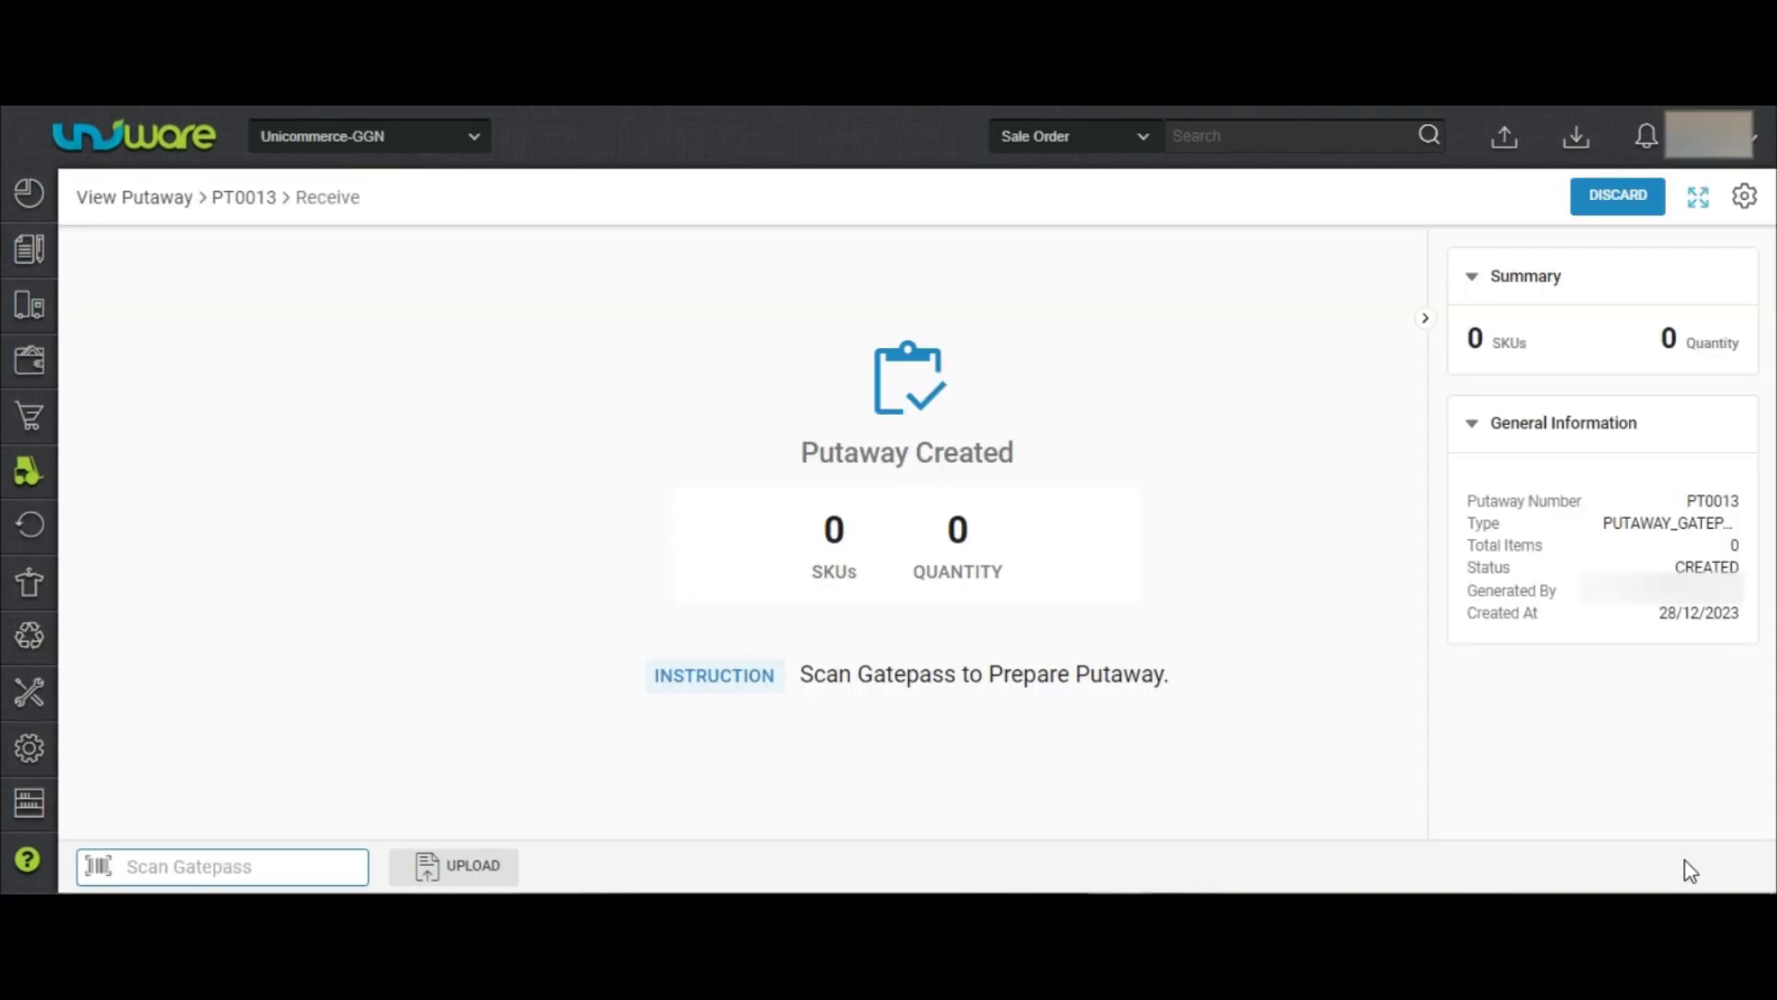
Step: Load gatepass GP7038LEARNING0001 and add 20 good Mens' Shirts- S40 to the putaway
type("GP7038LEARNINGS01")
key("Return")
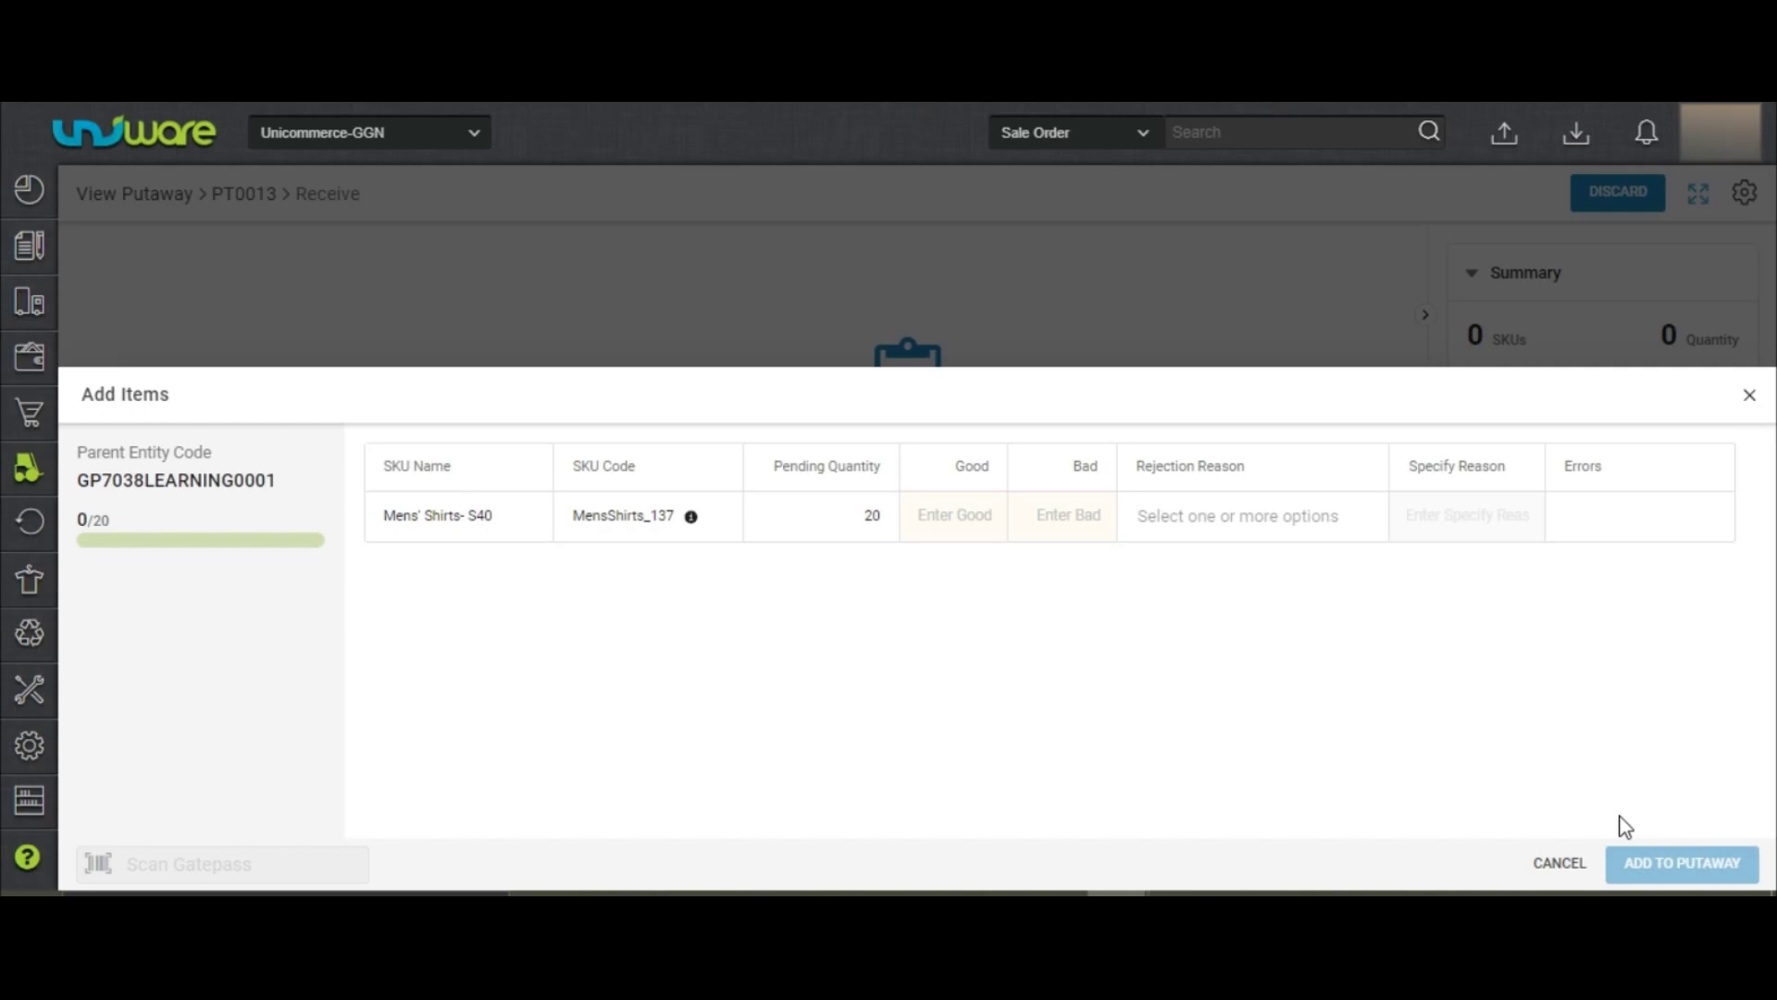
left_click(953, 513)
type("20")
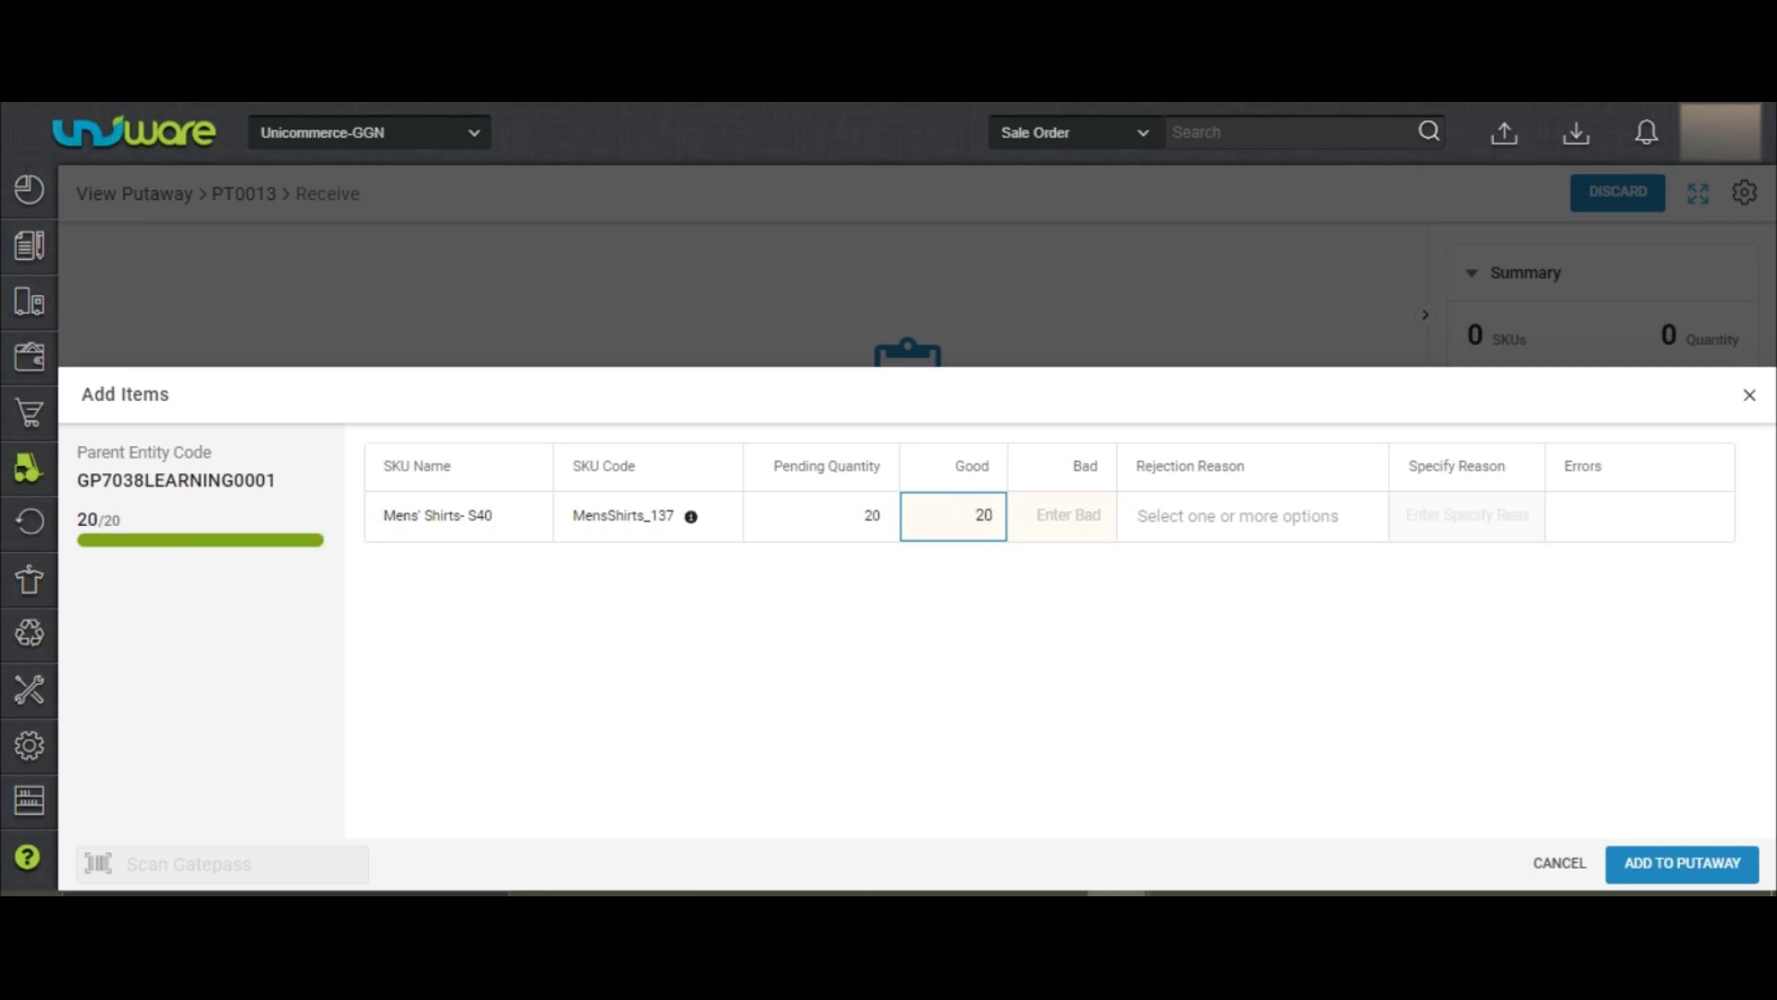
left_click(1674, 877)
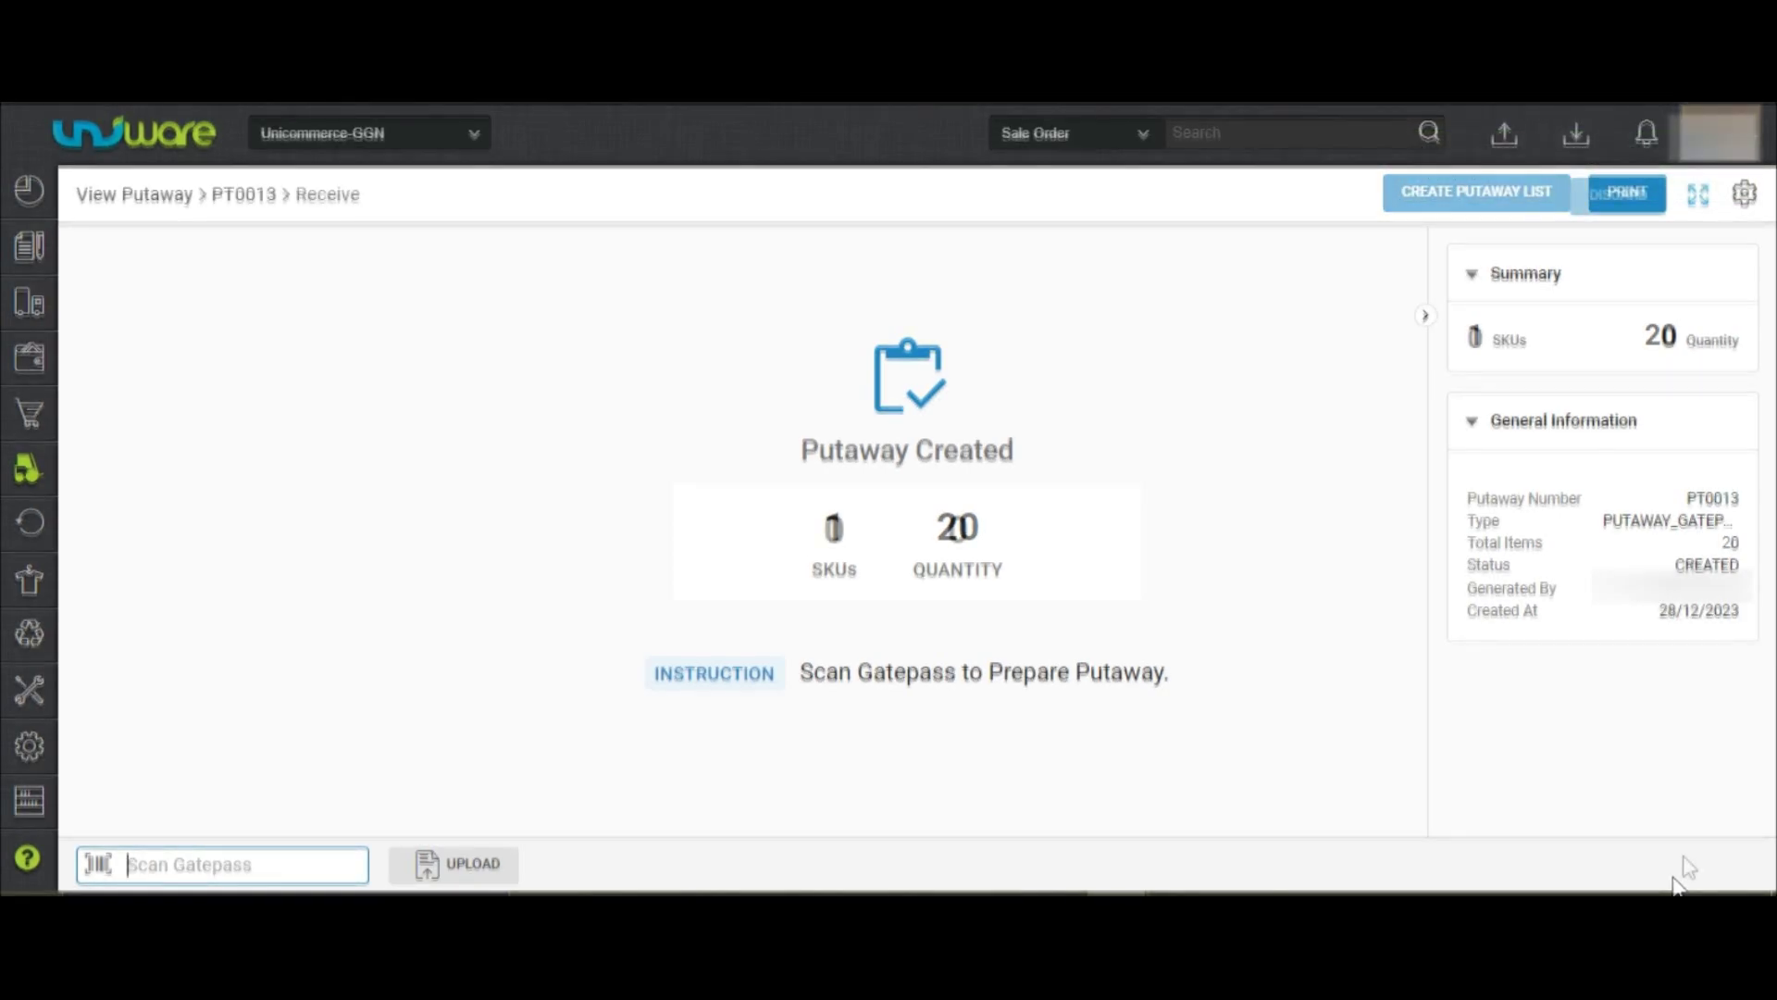
Step: Download the sample CSV and import the filled gatepass_receive file into putaway PT0013
left_click(468, 867)
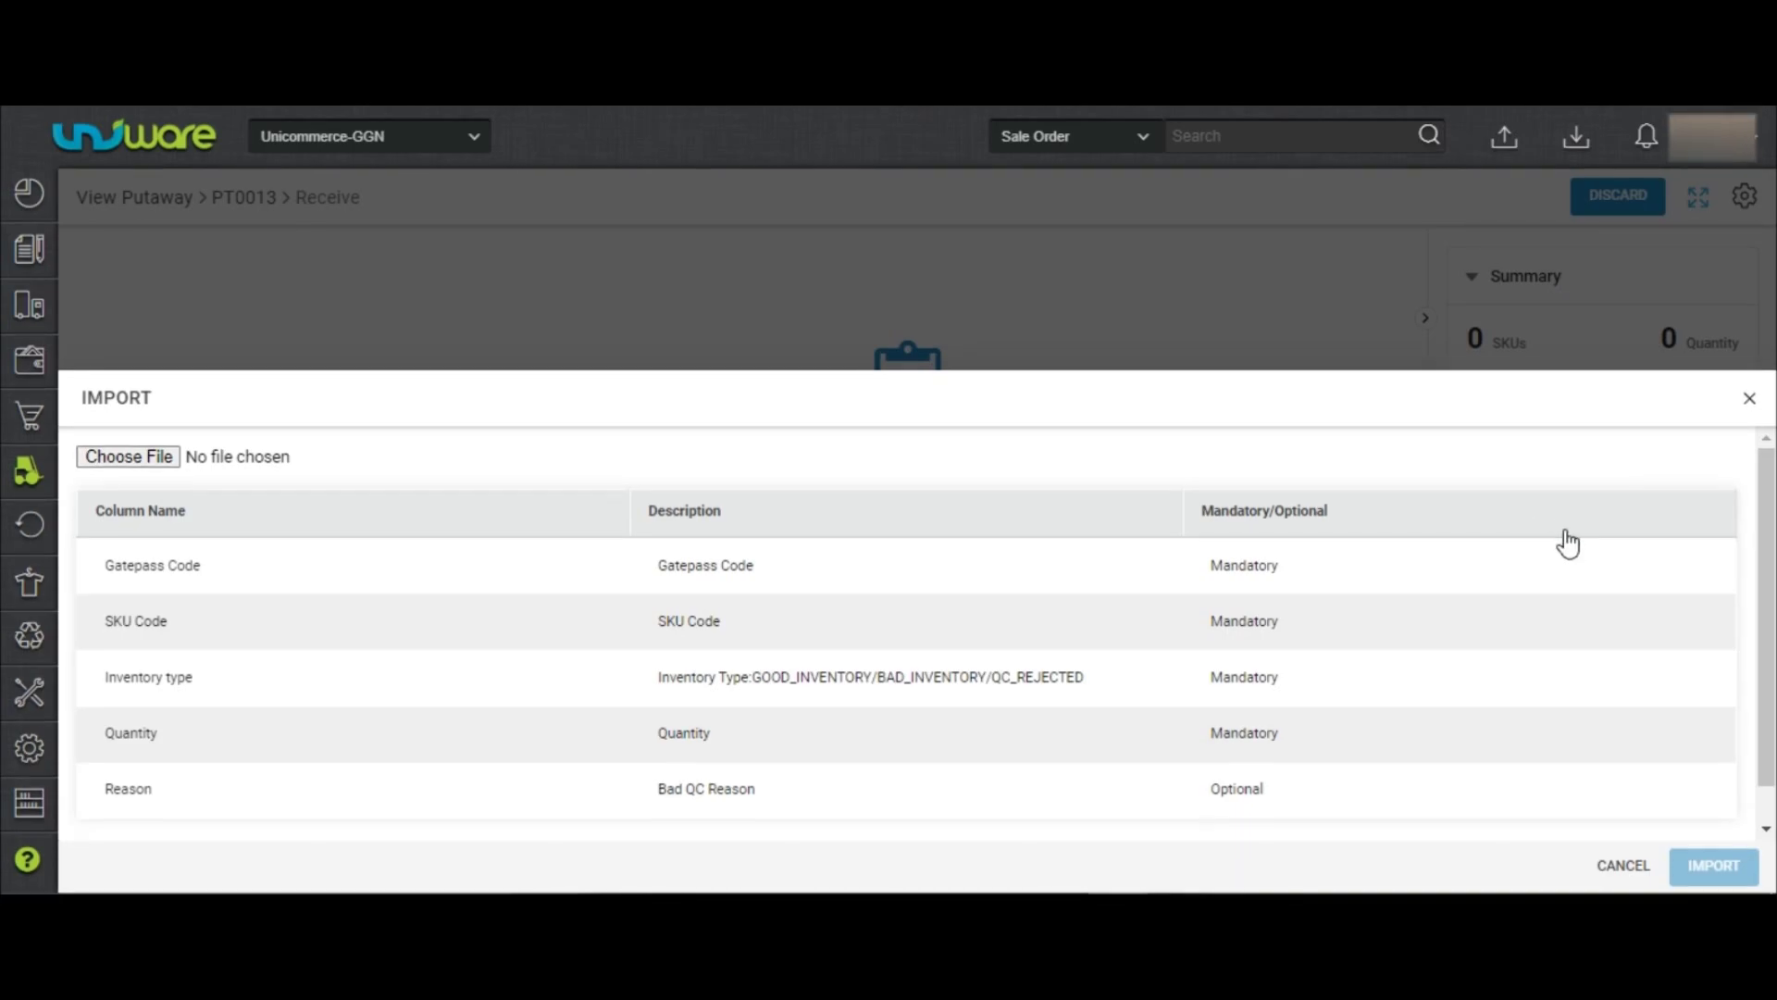
scroll(1574, 563, "down", 1)
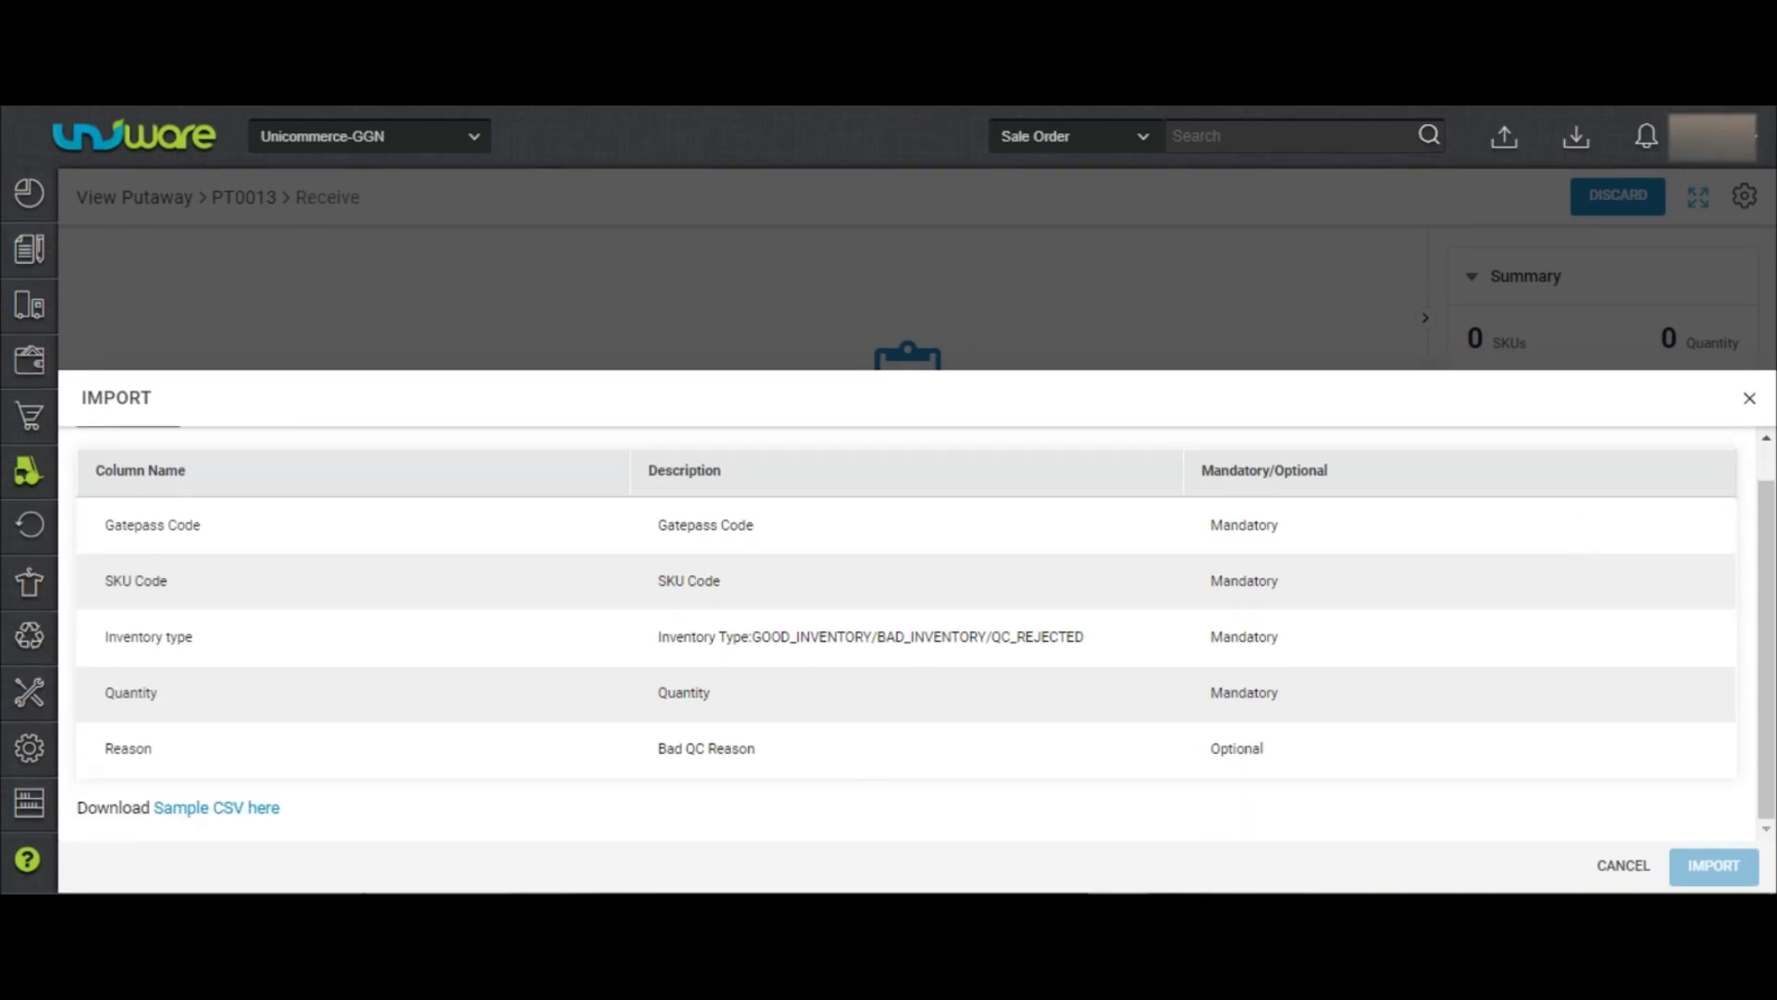
left_click(251, 811)
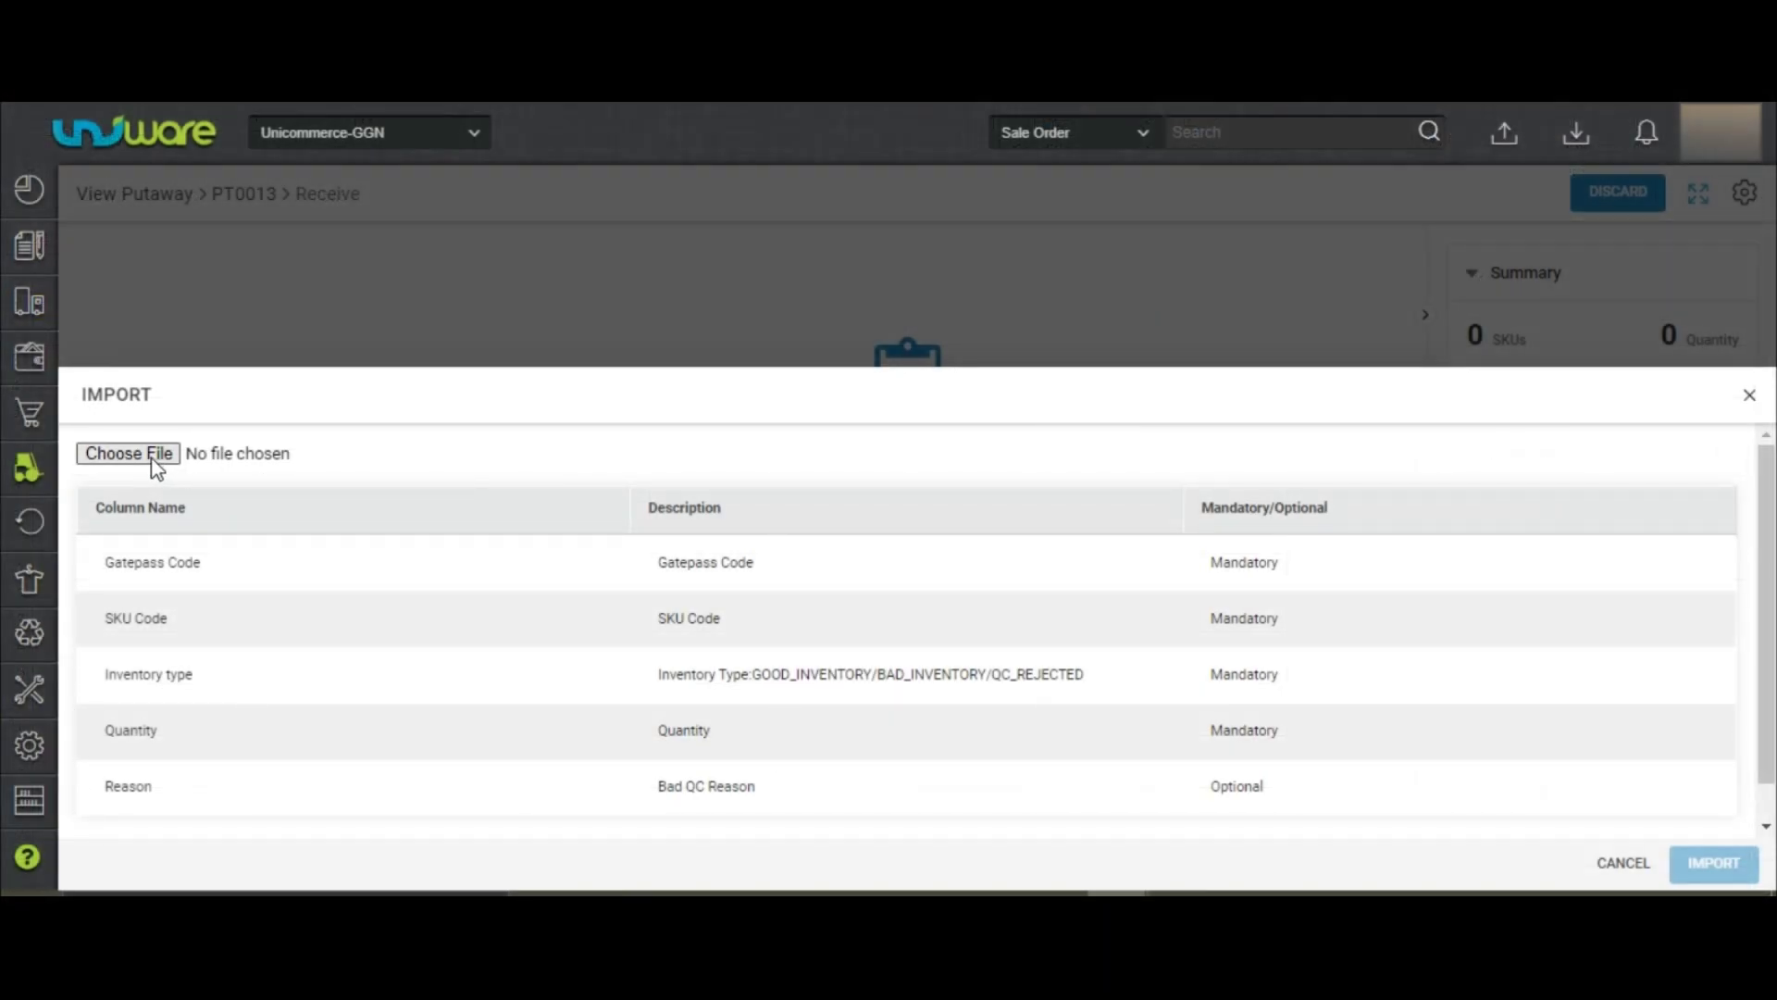
left_click(1713, 862)
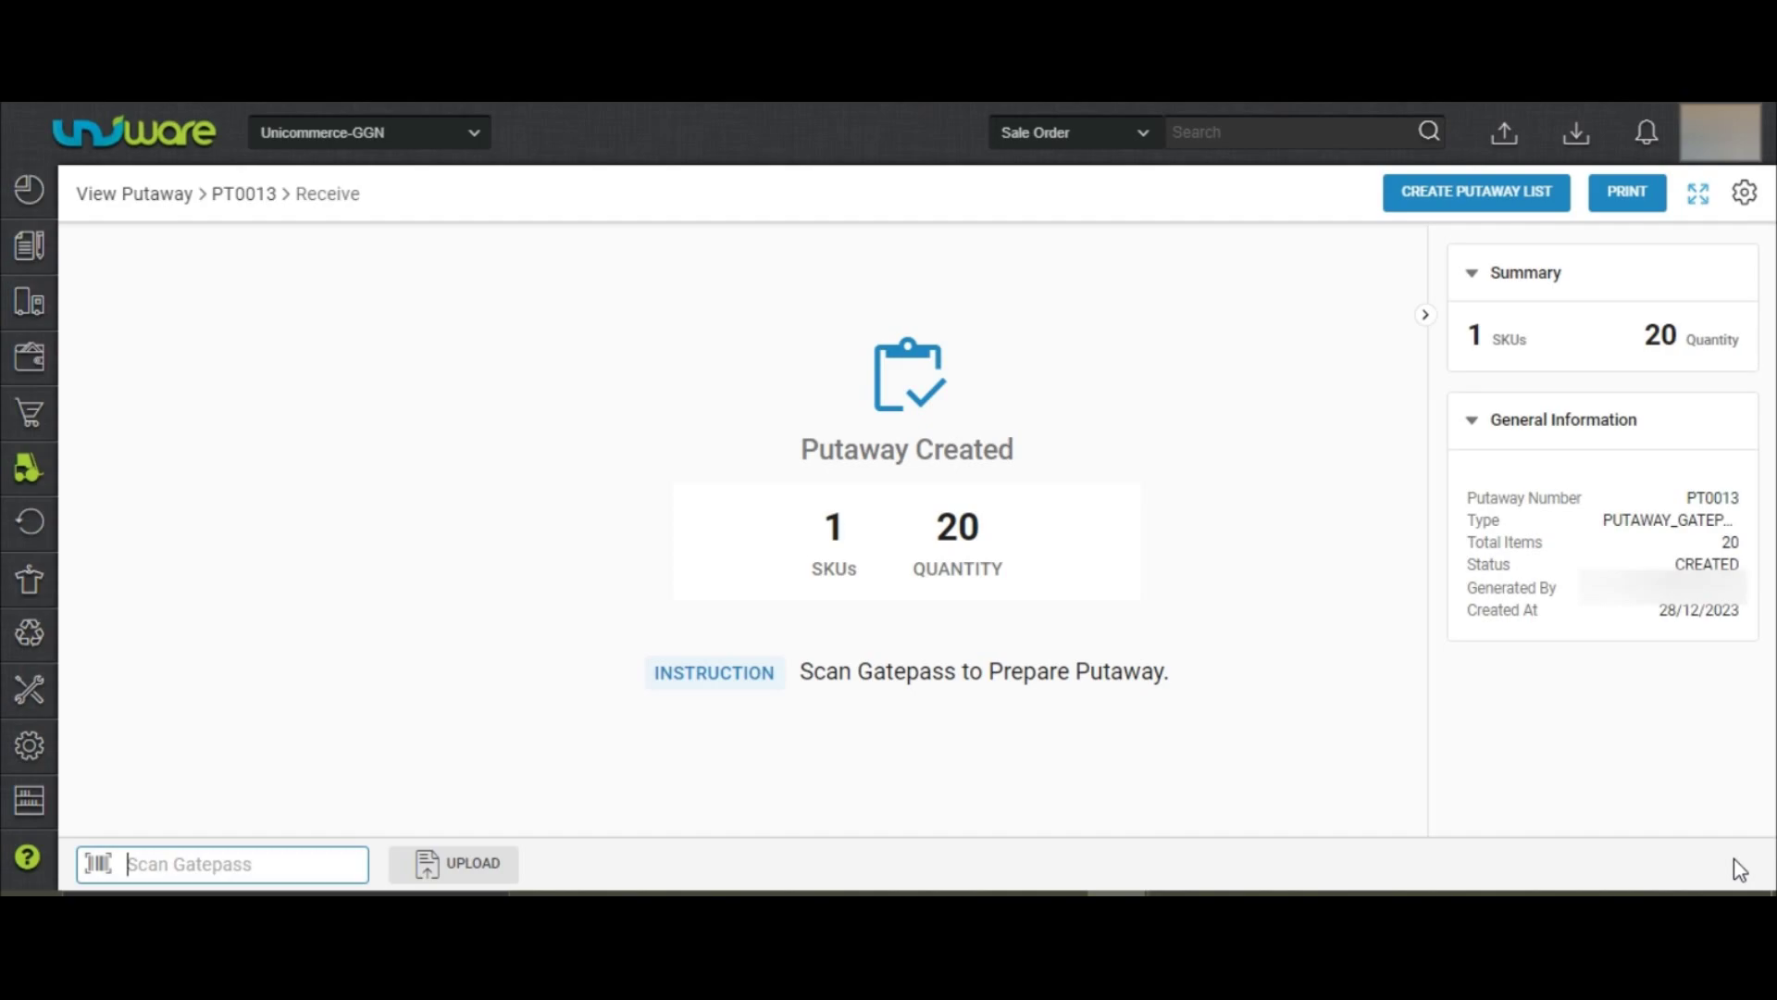
Step: Create the putaway list, scan shelf DEFAULT and put one MensShirts_137 shirt on it
left_click(1470, 192)
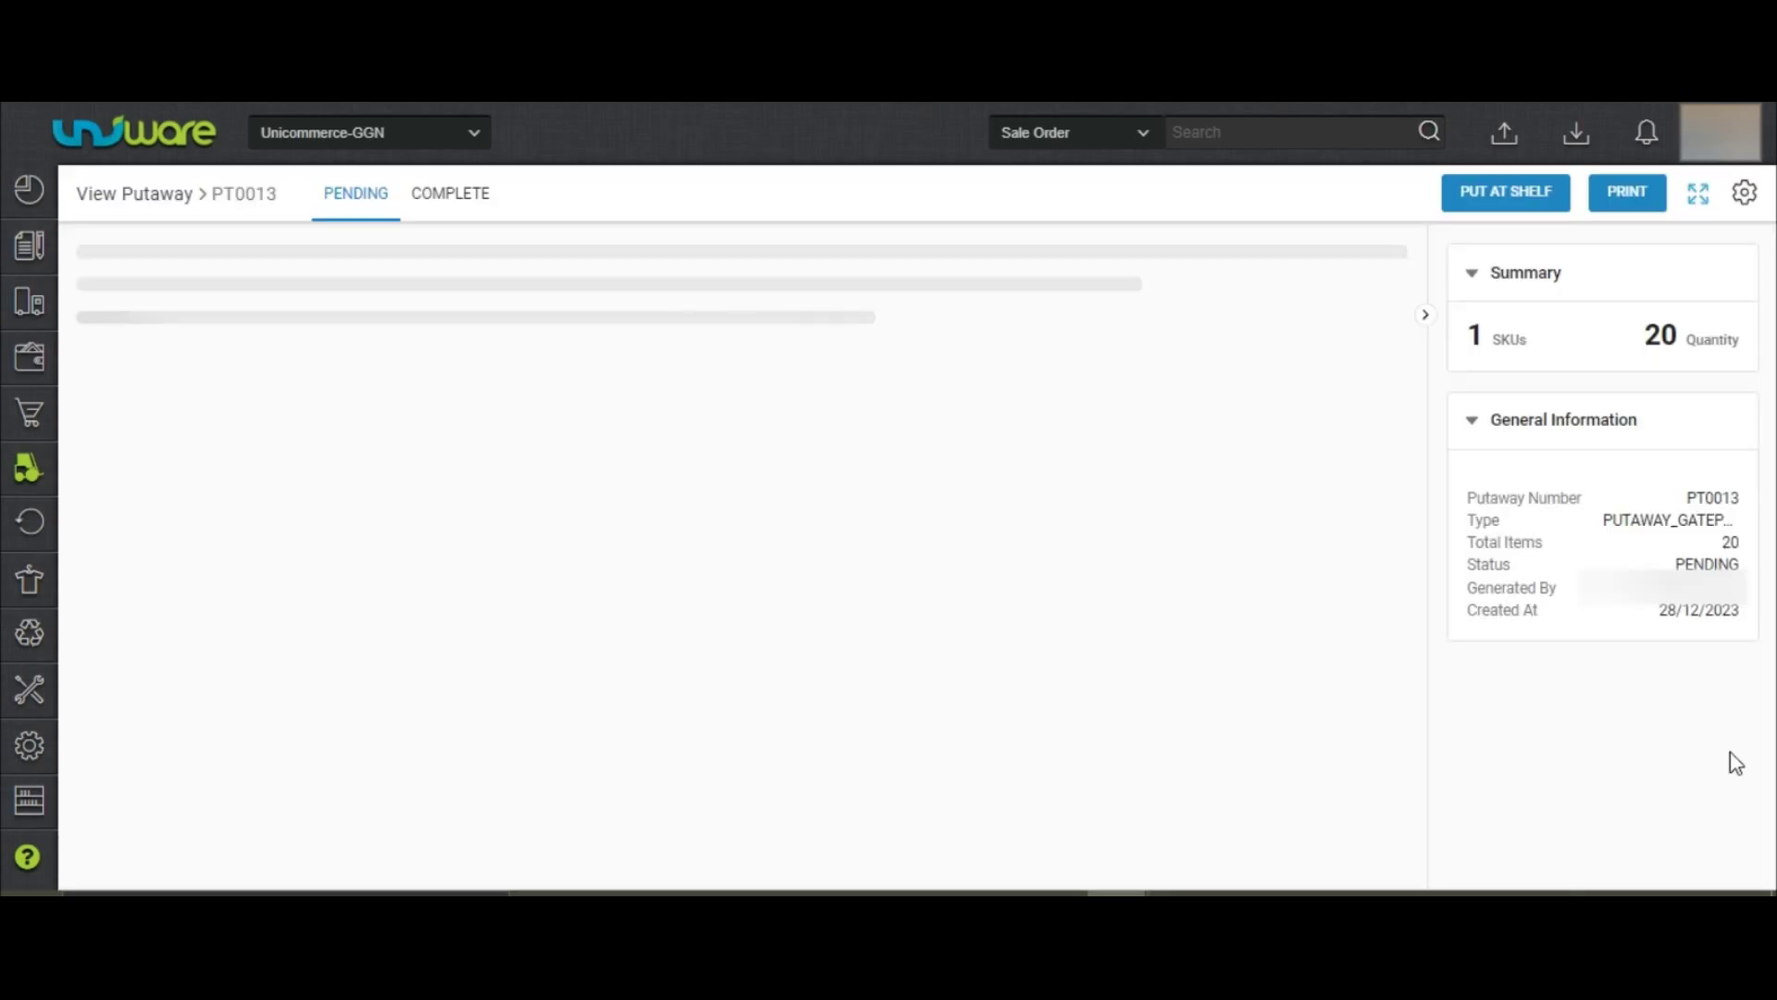
left_click(1505, 191)
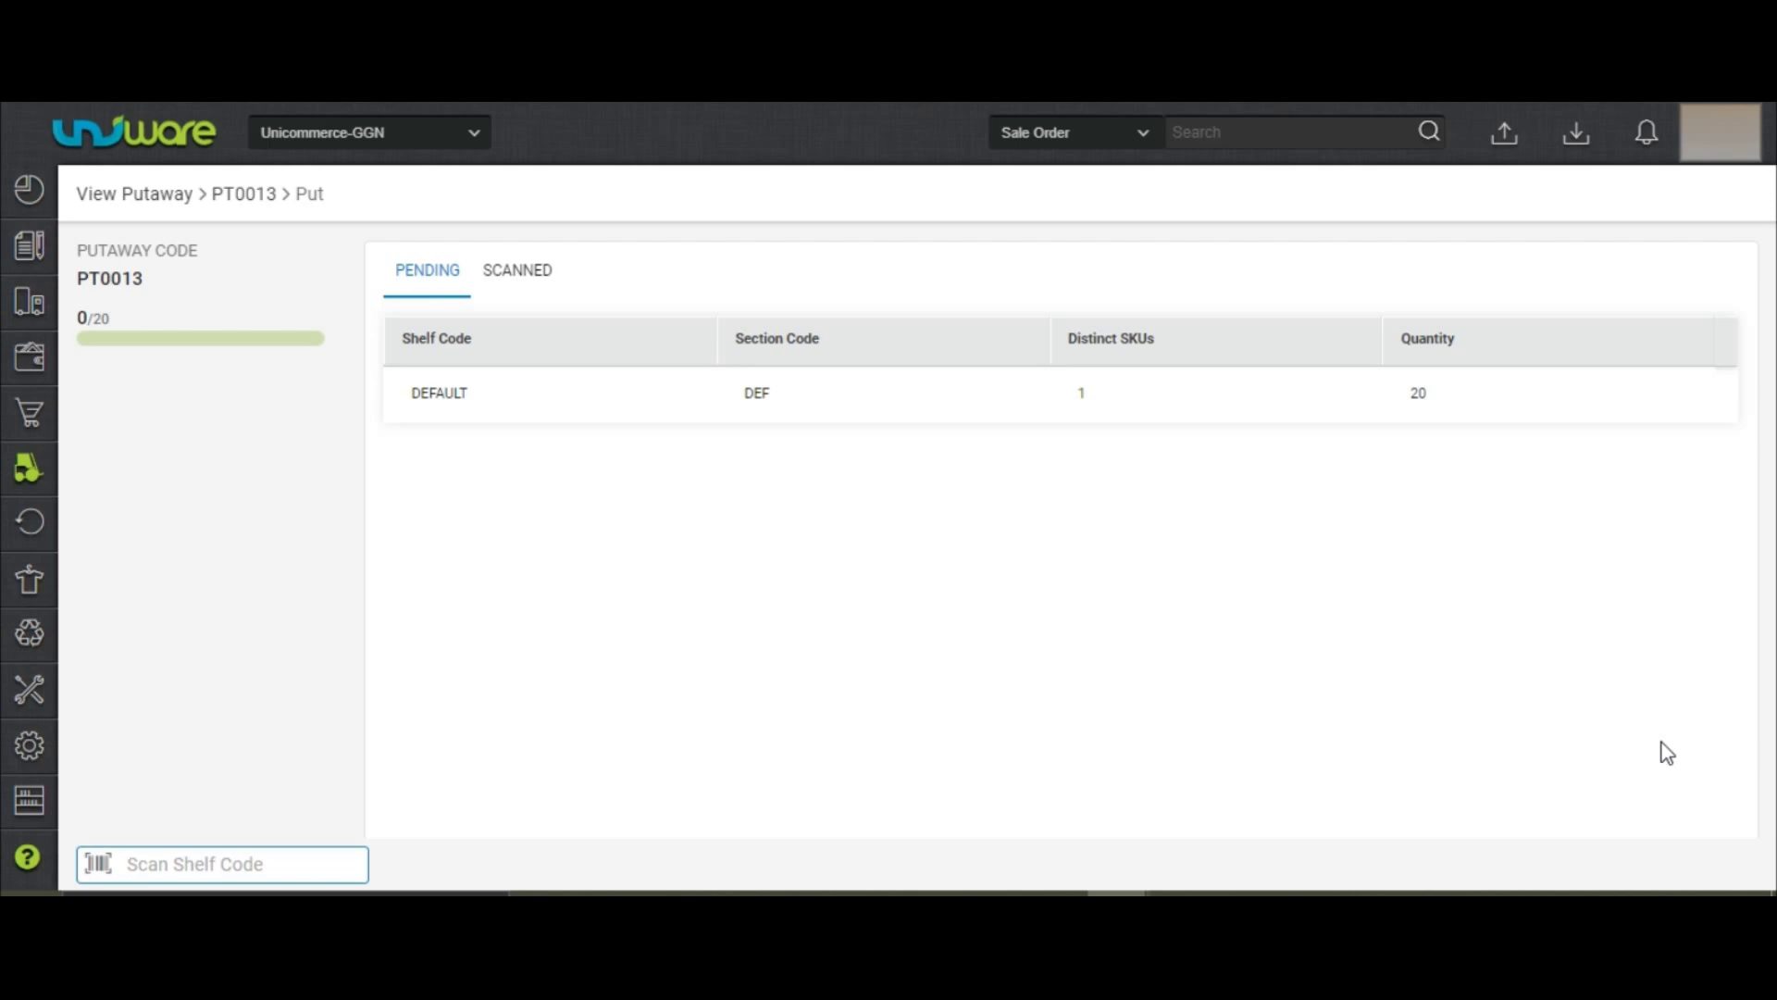
type("DEFAULT")
key("Return")
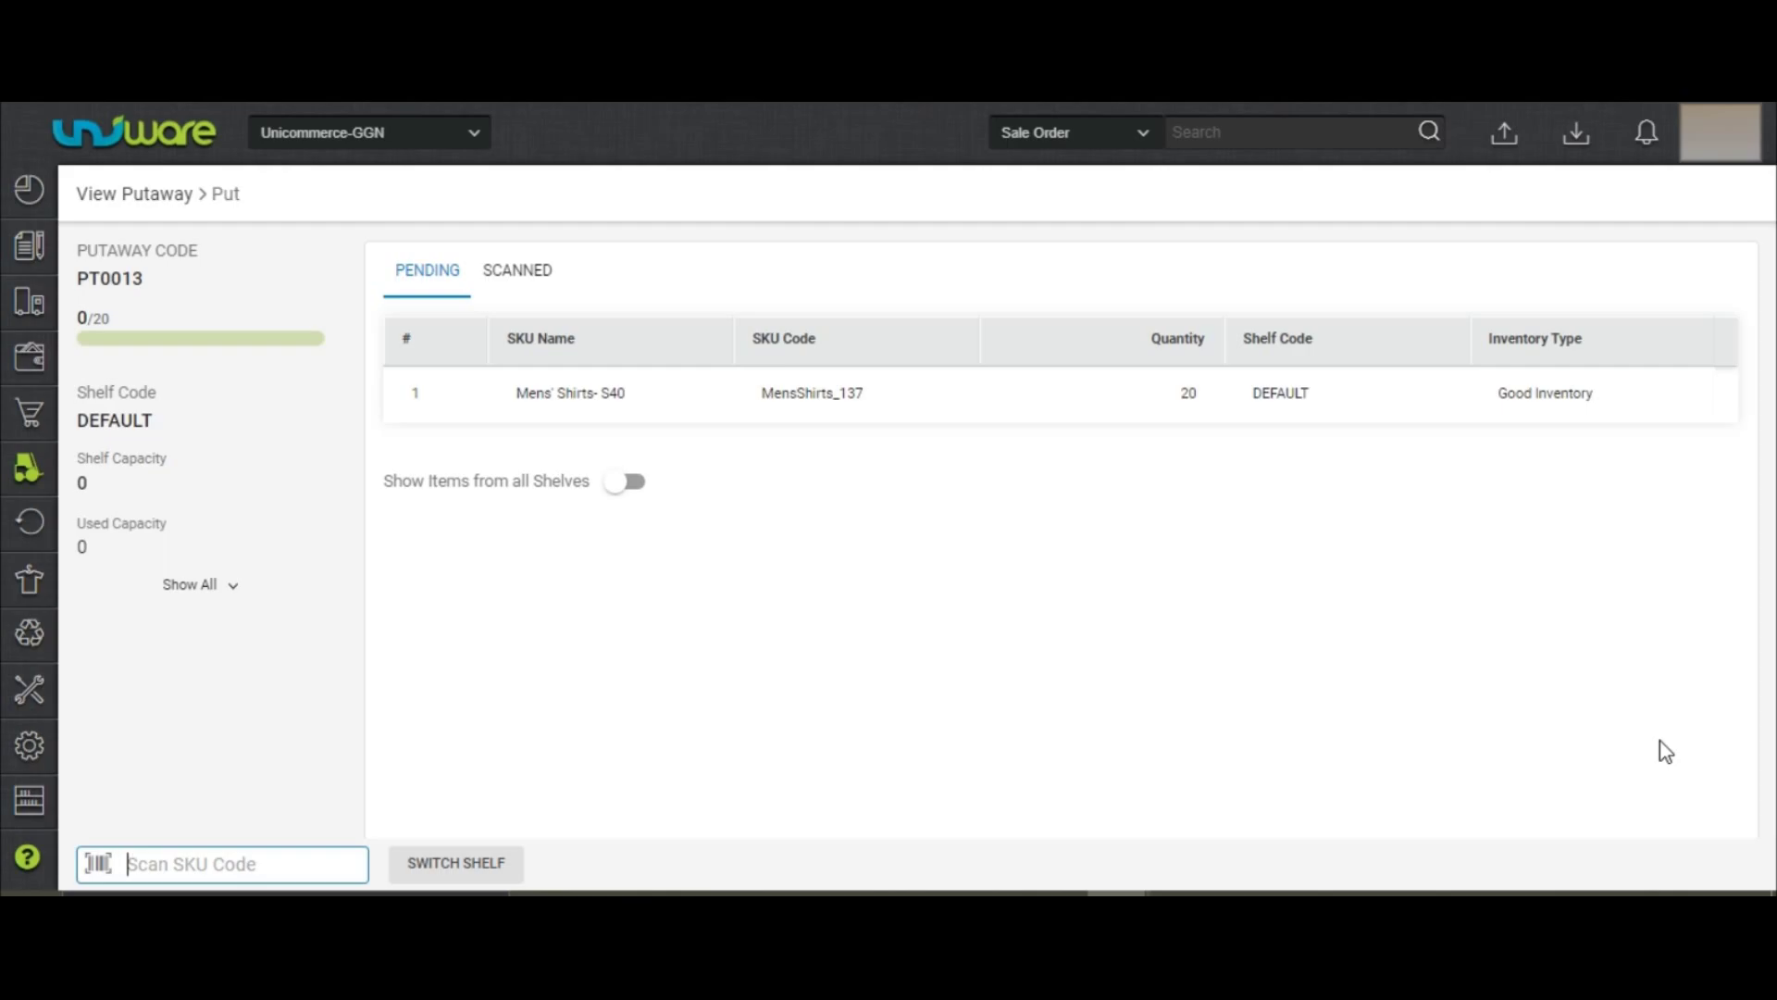
type("MensShirts_137")
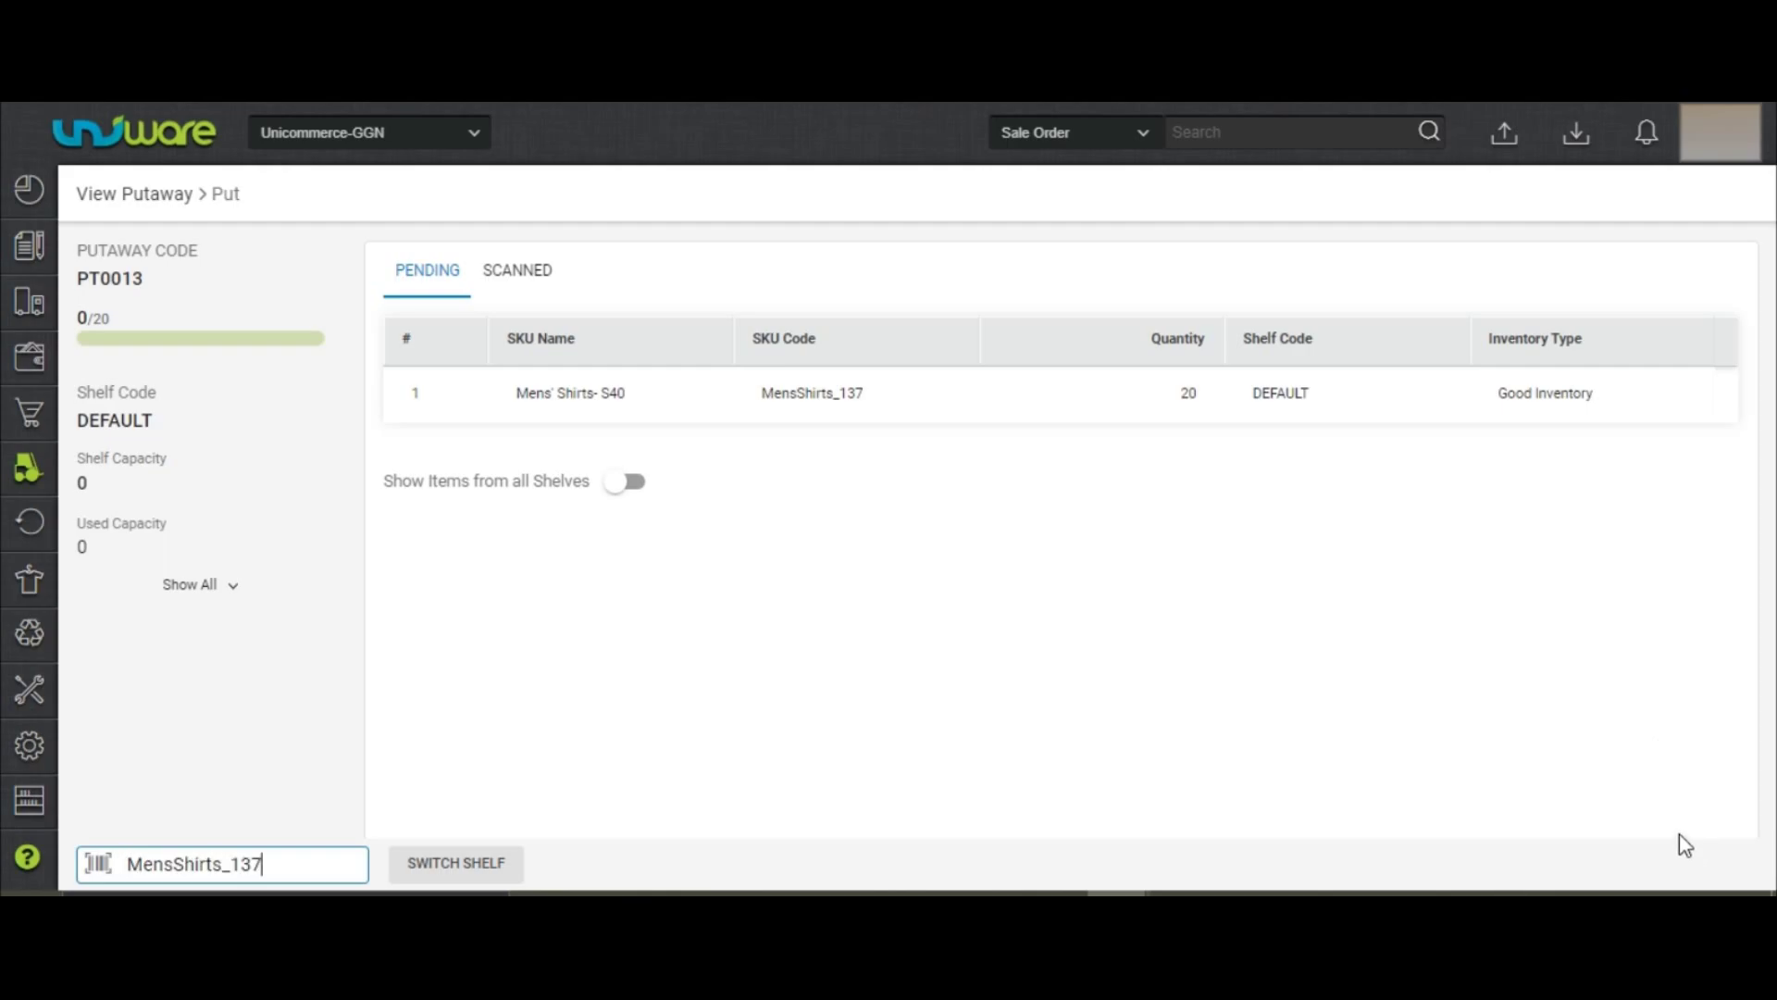
key("Return")
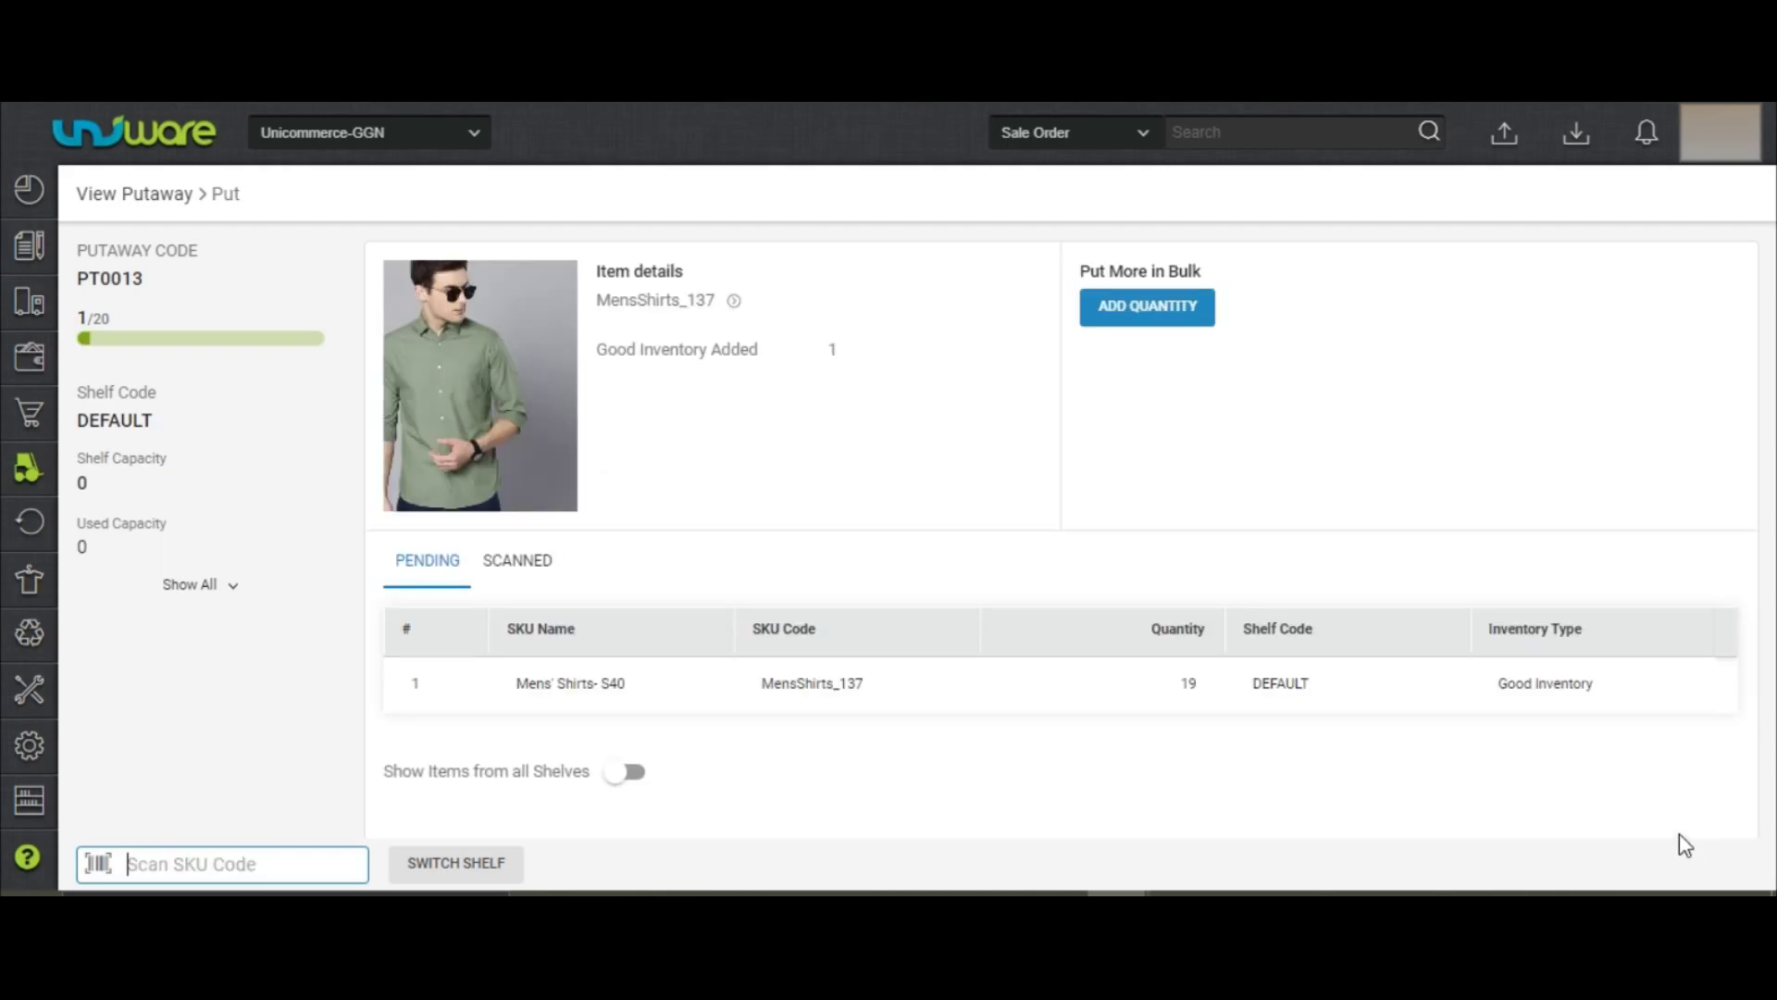
Step: Add the remaining 19 good shirts in bulk to shelf DEFAULT, completing the putaway
left_click(1203, 305)
left_click(960, 497)
key("BackSpace")
type("19")
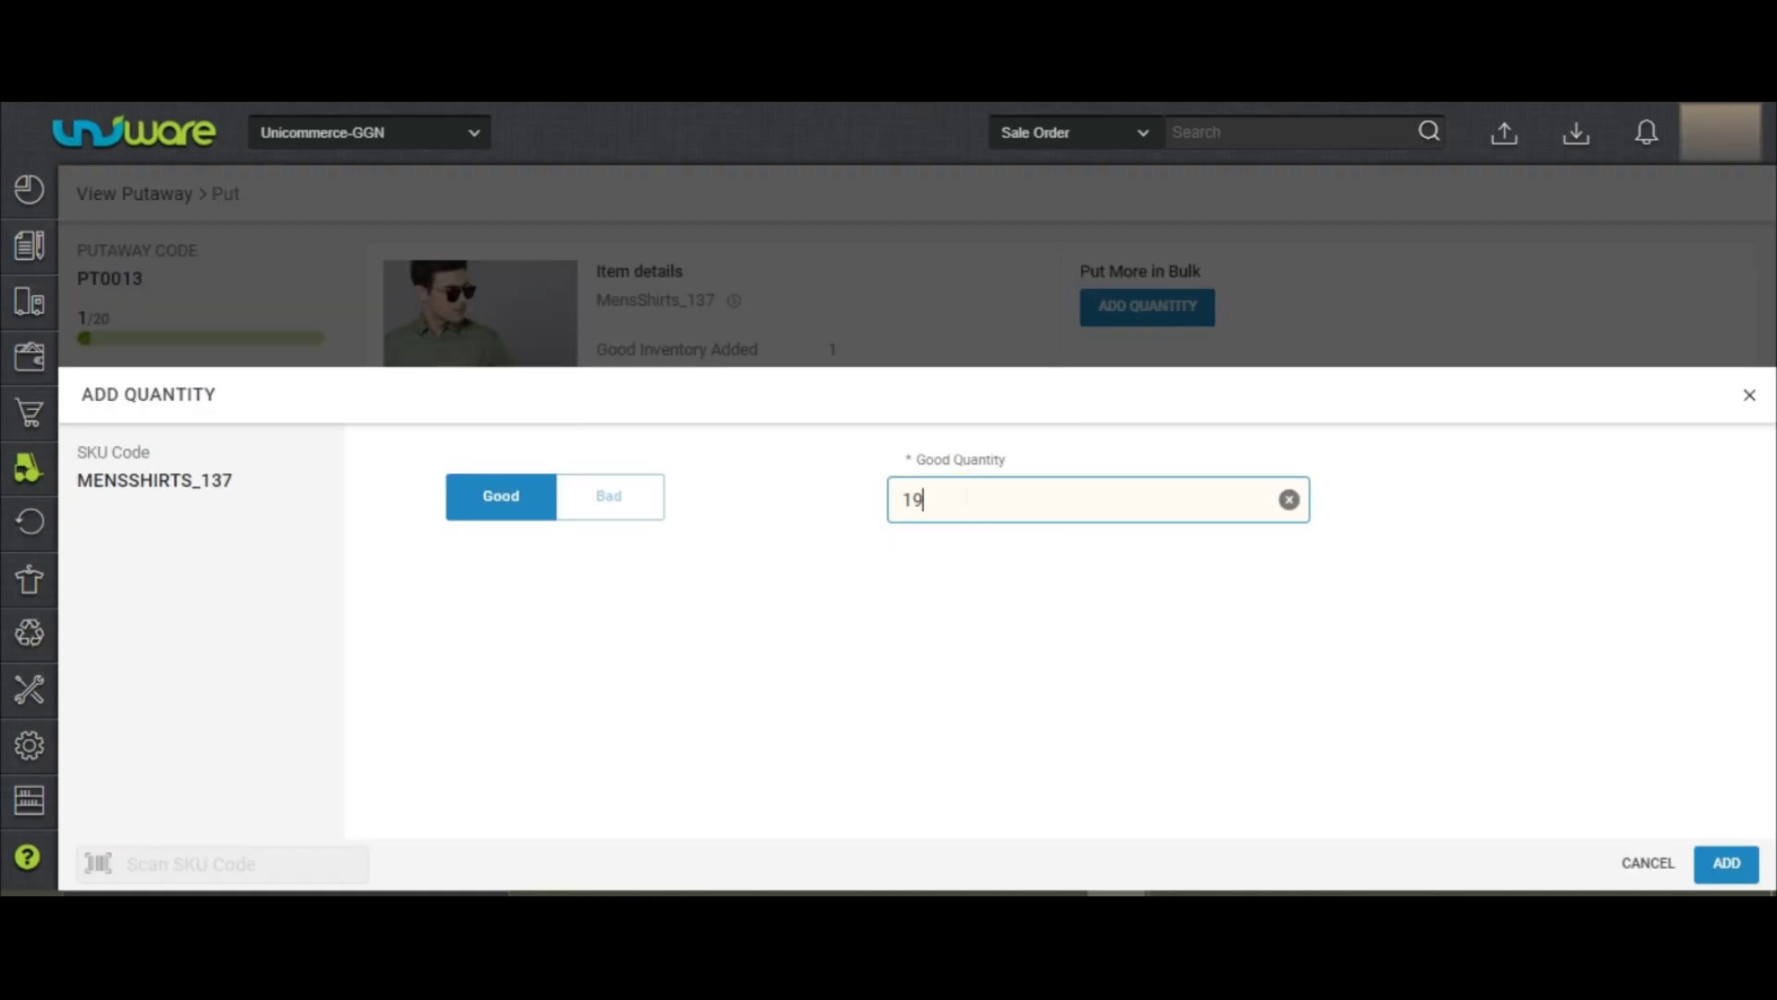
left_click(1721, 865)
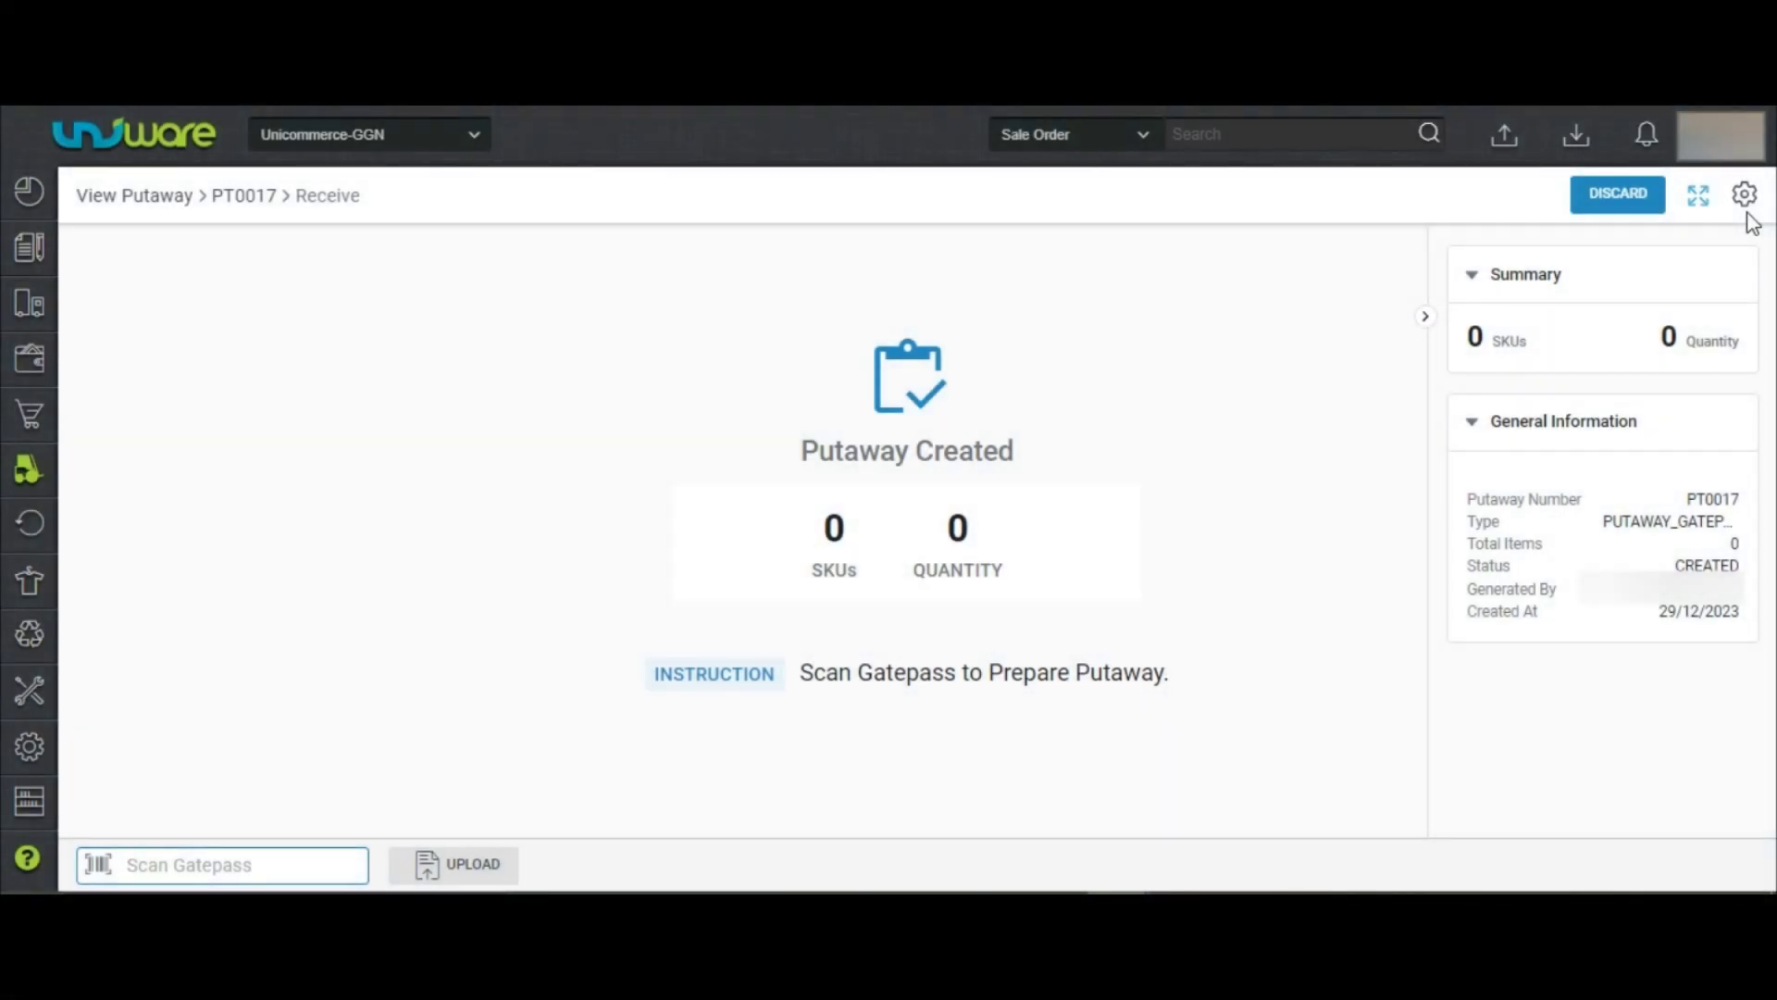
Step: Save putaway PT0017's configuration with Add To Preview Method Each and Quality Check ON
left_click(1744, 196)
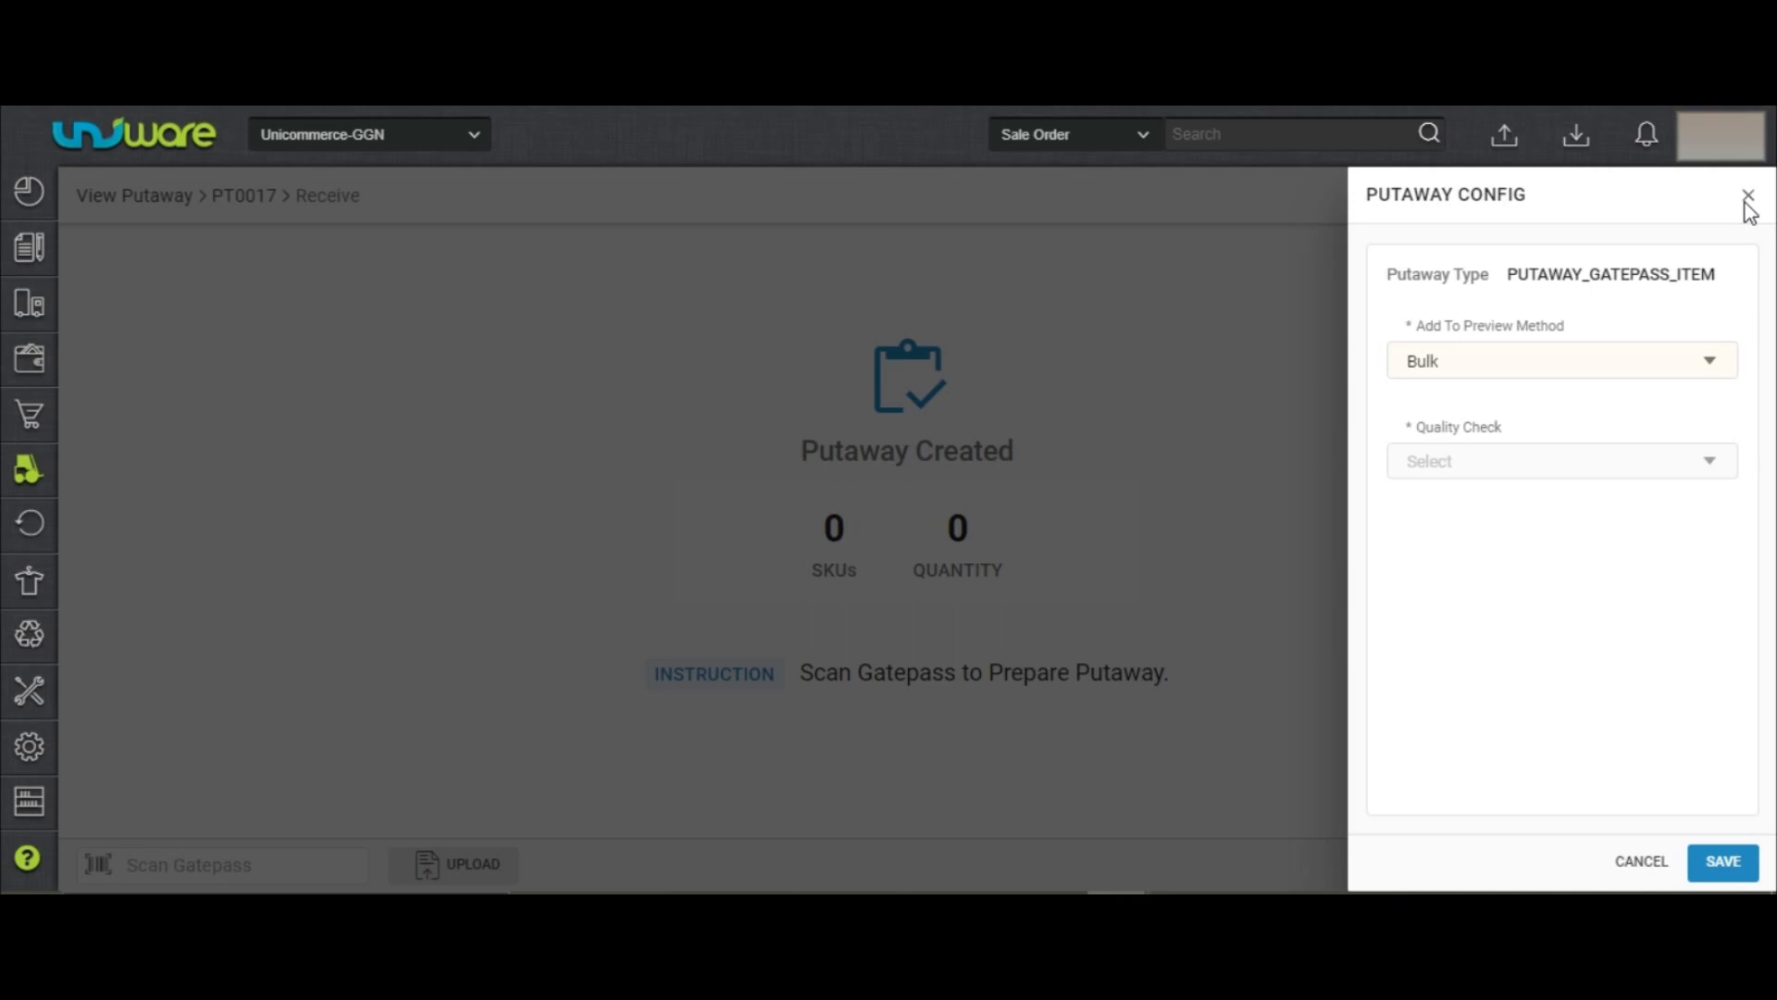
left_click(1638, 359)
left_click(1578, 450)
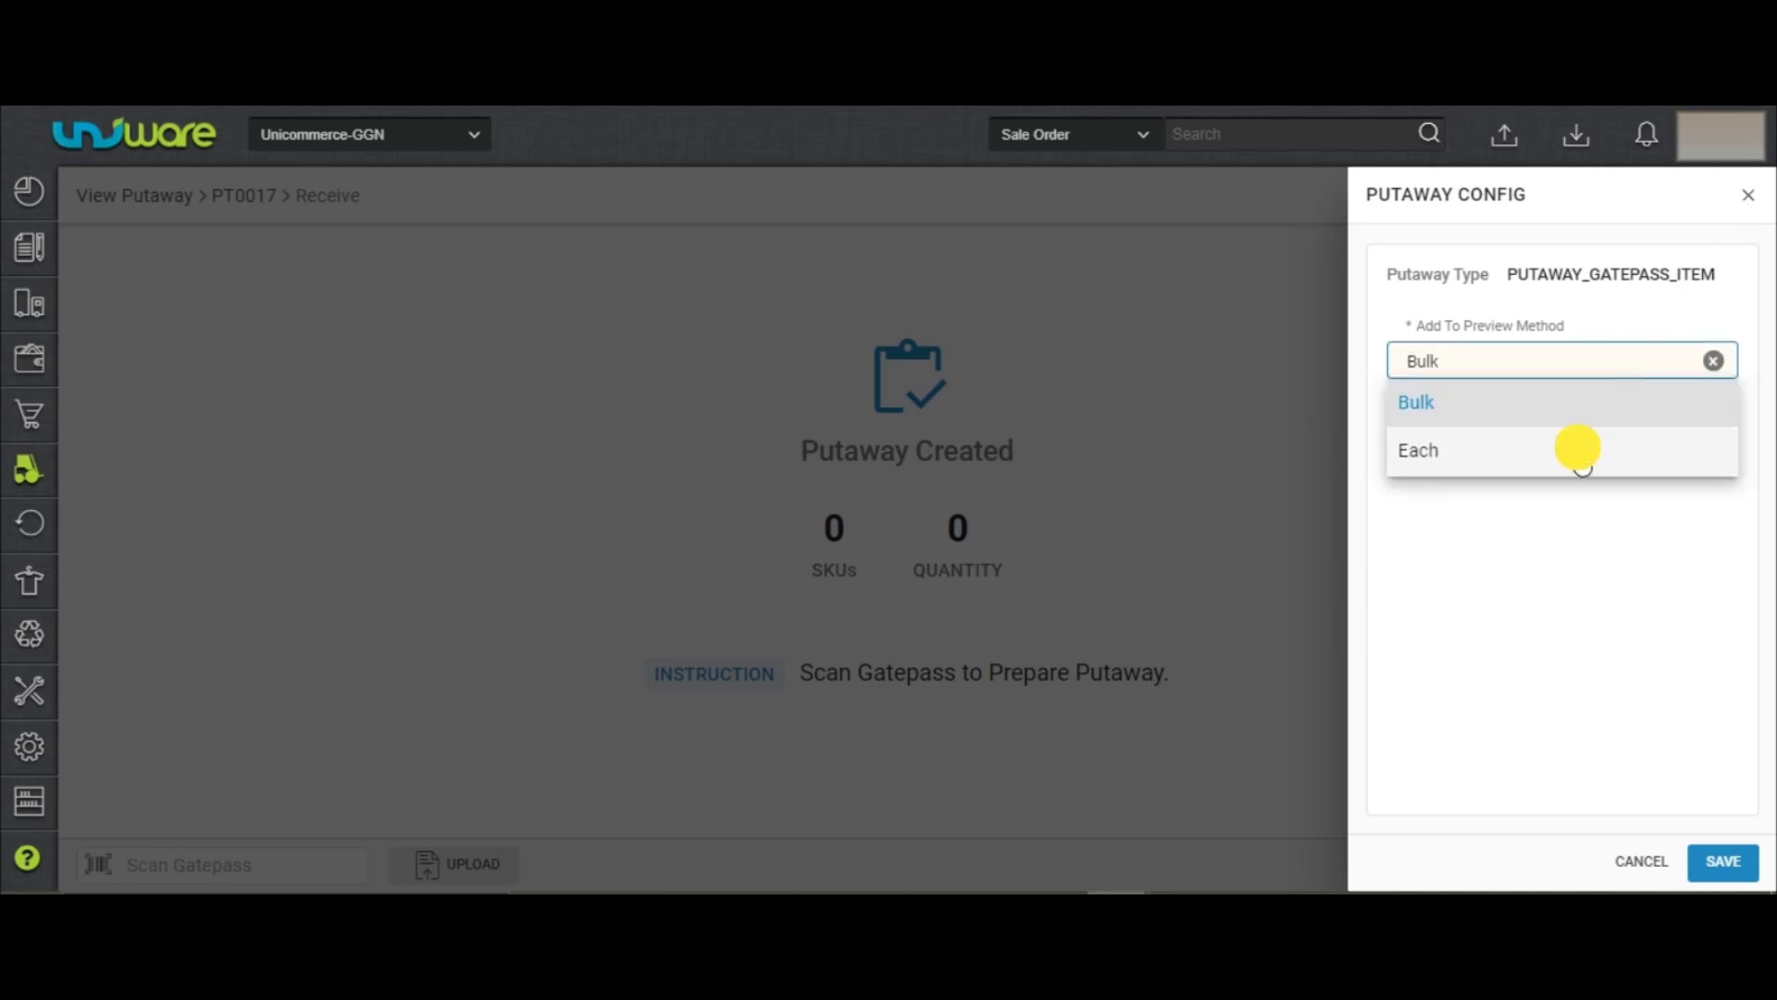
left_click(1581, 458)
left_click(1538, 497)
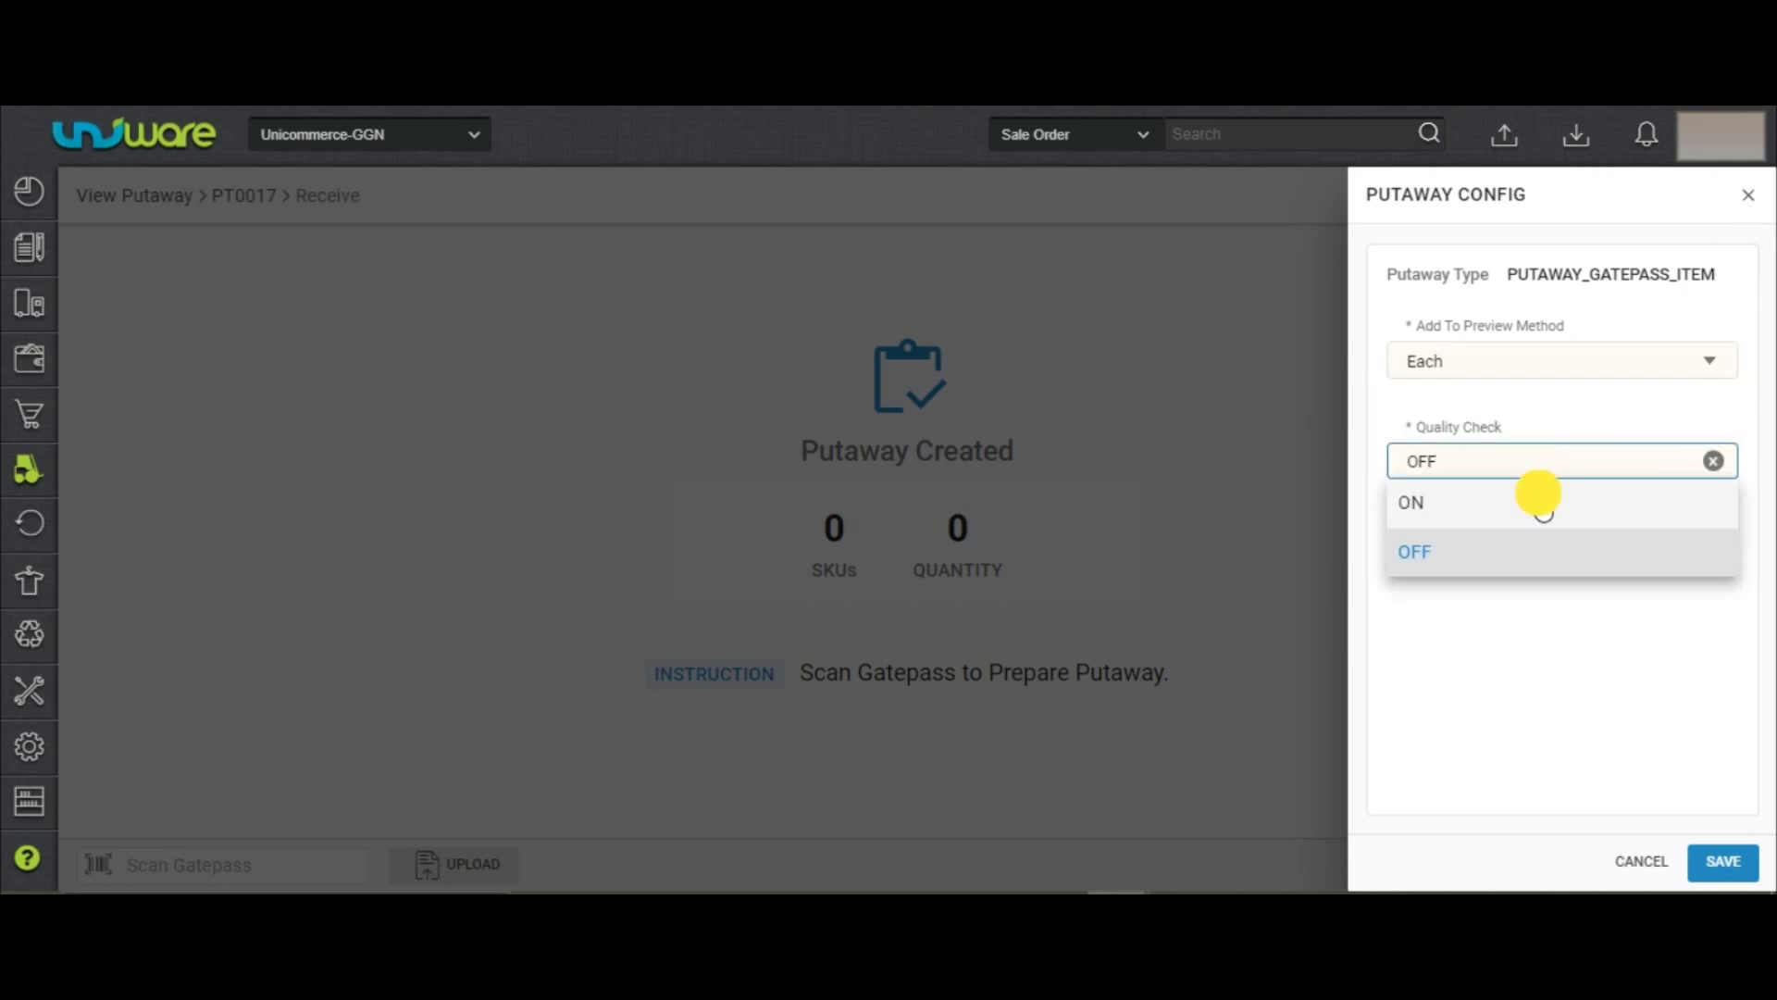
left_click(1720, 861)
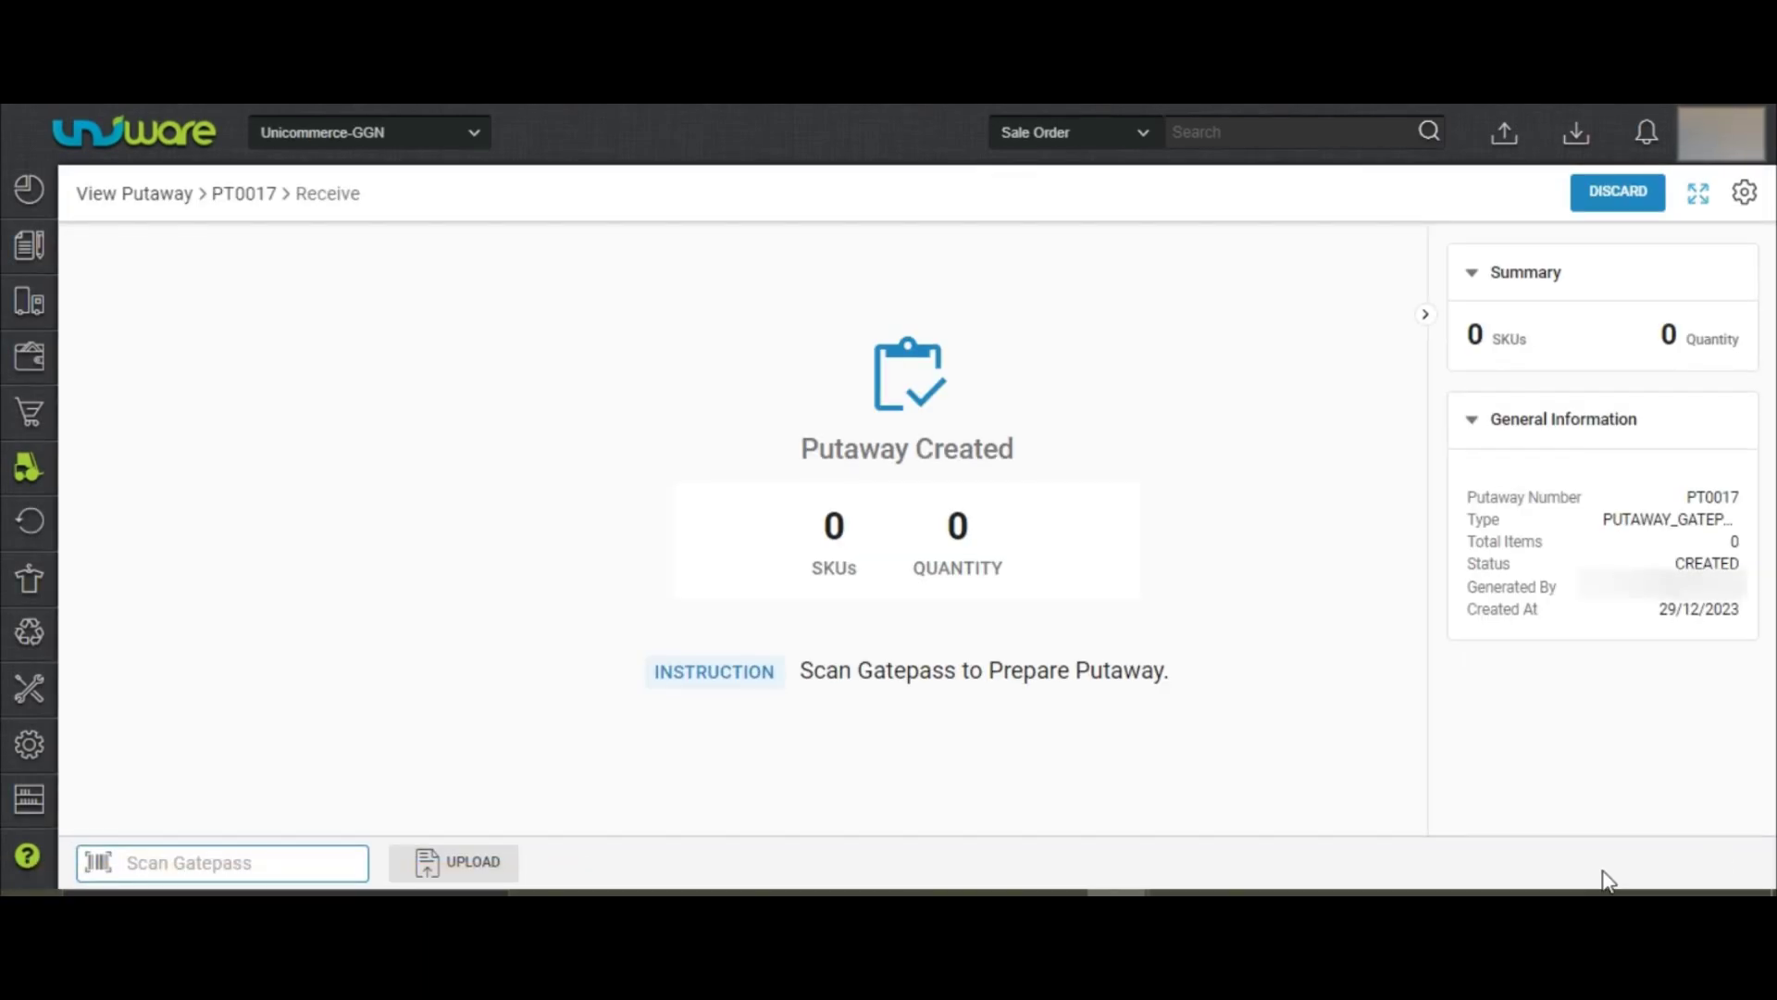
Step: Load gatepass GP7038LEARNING0004 and scan MensShirts_137, marking shirts good in the quality check
type("GP7038LEARNING0004")
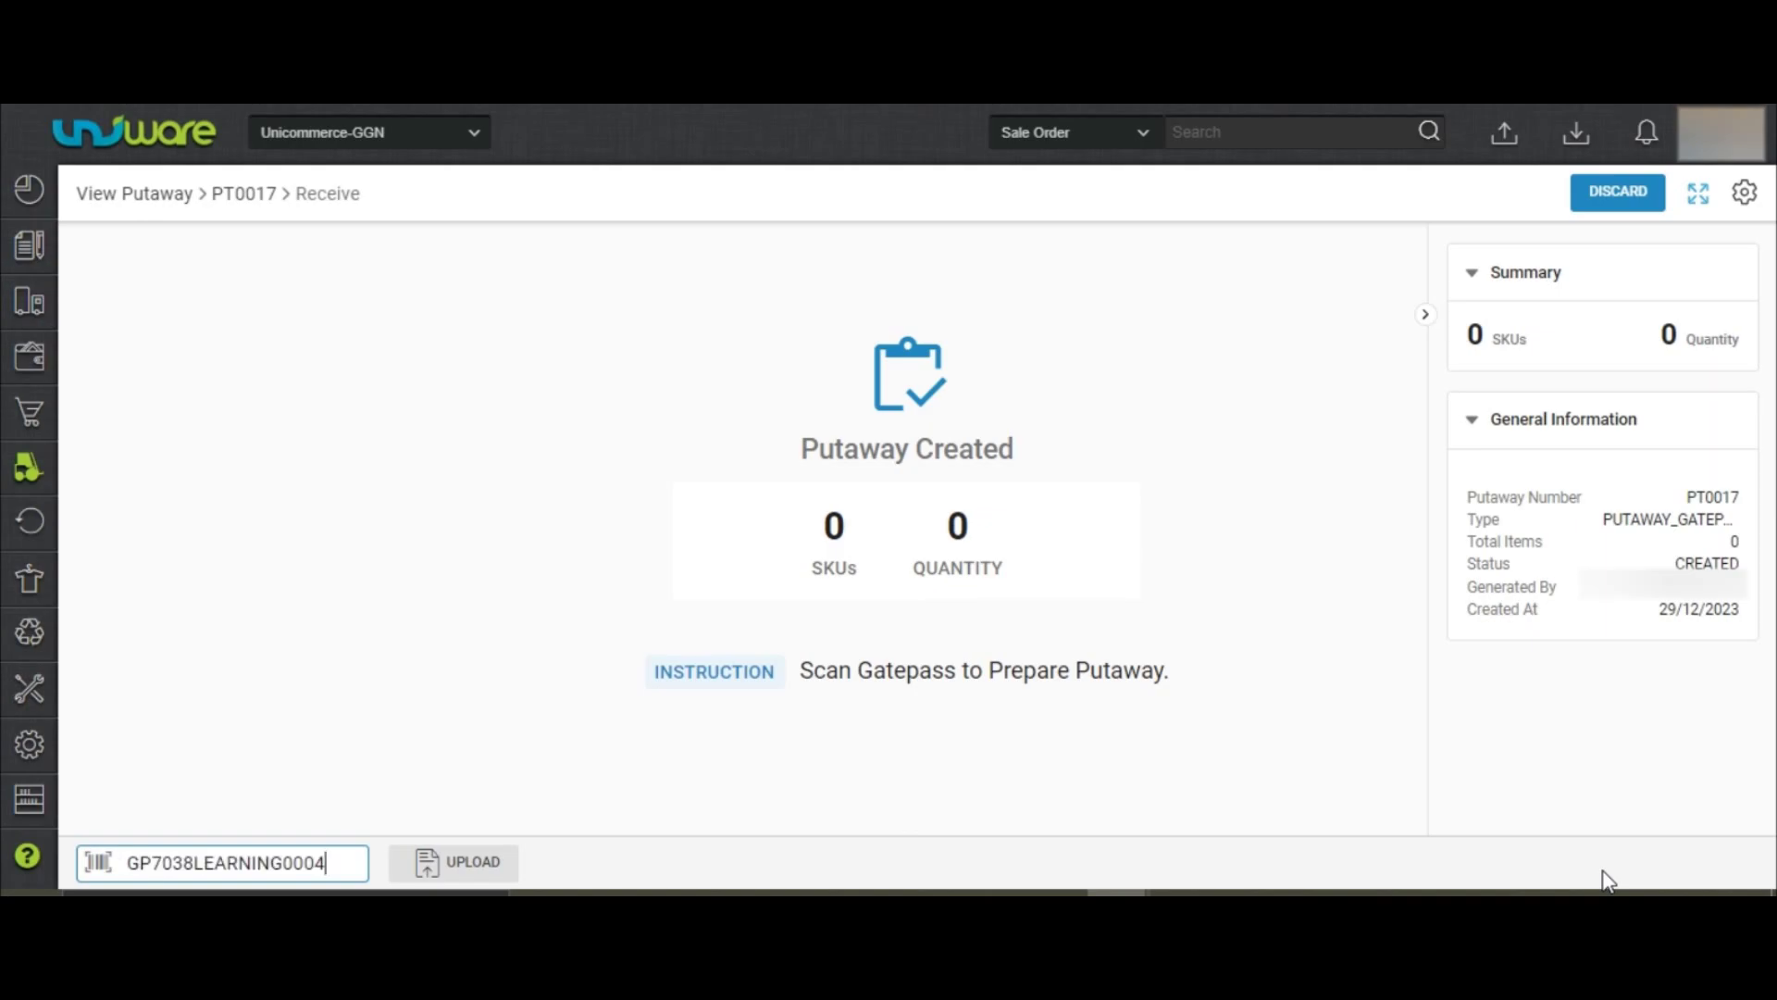
key("Return")
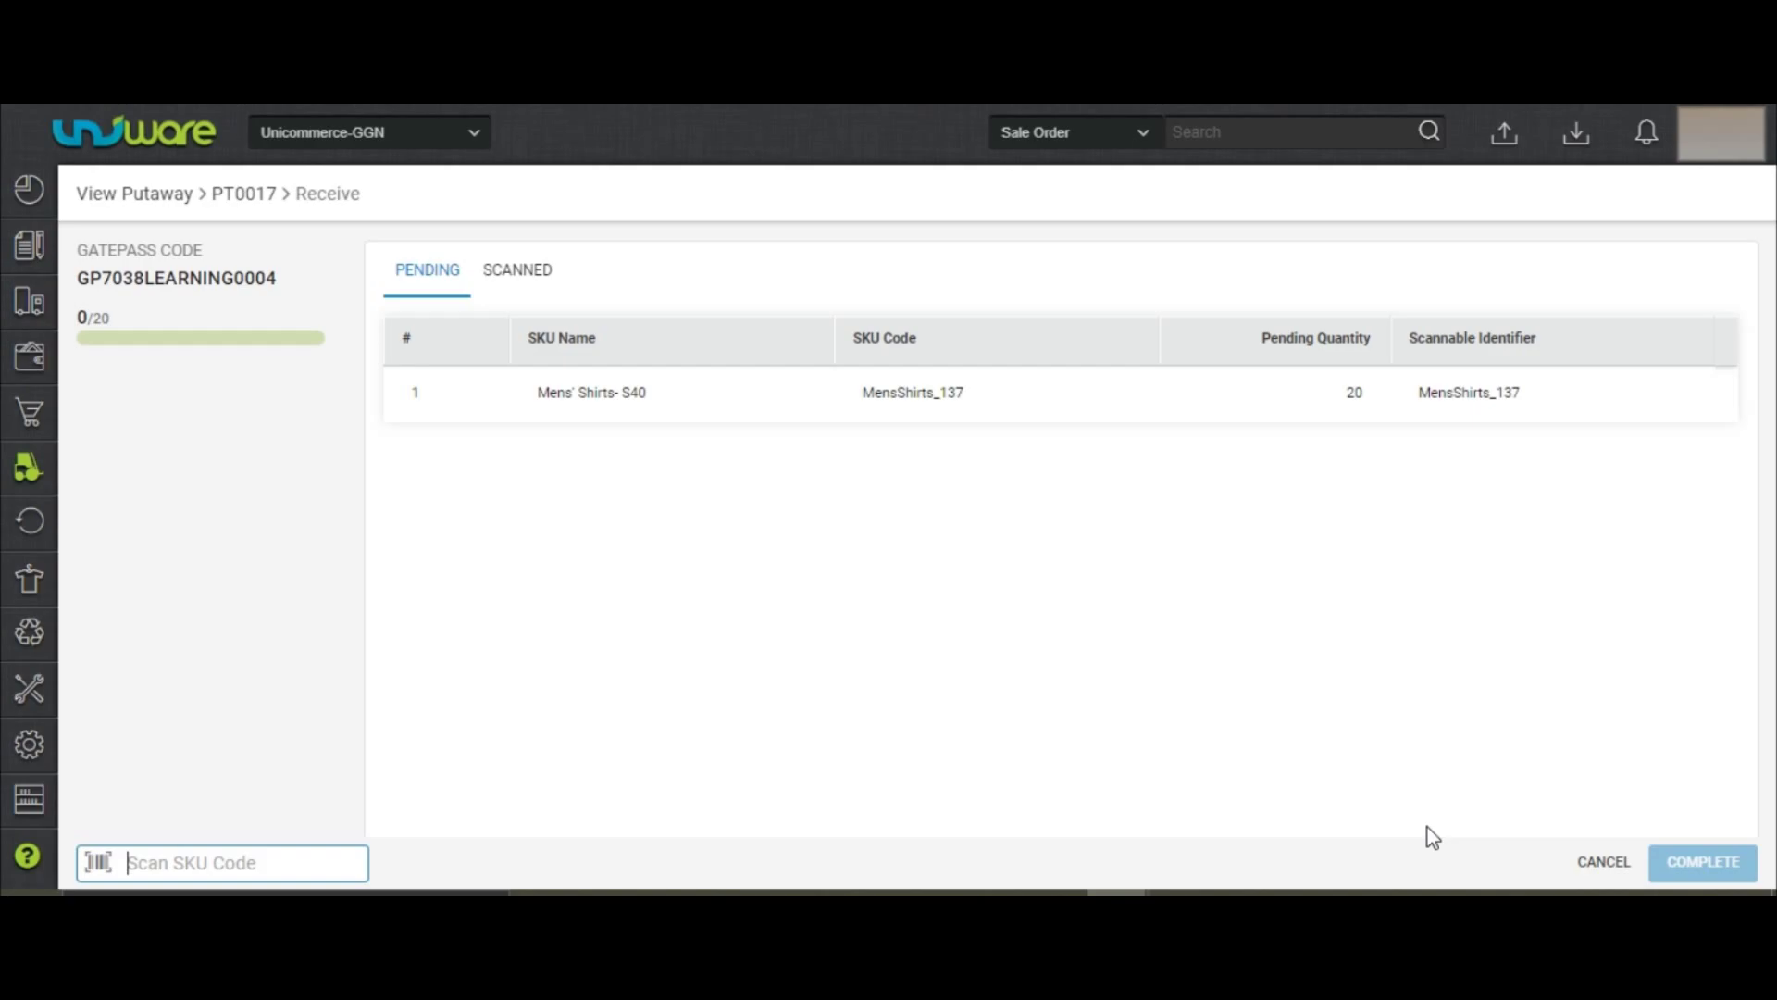
type("MensShirts_137")
key("Return")
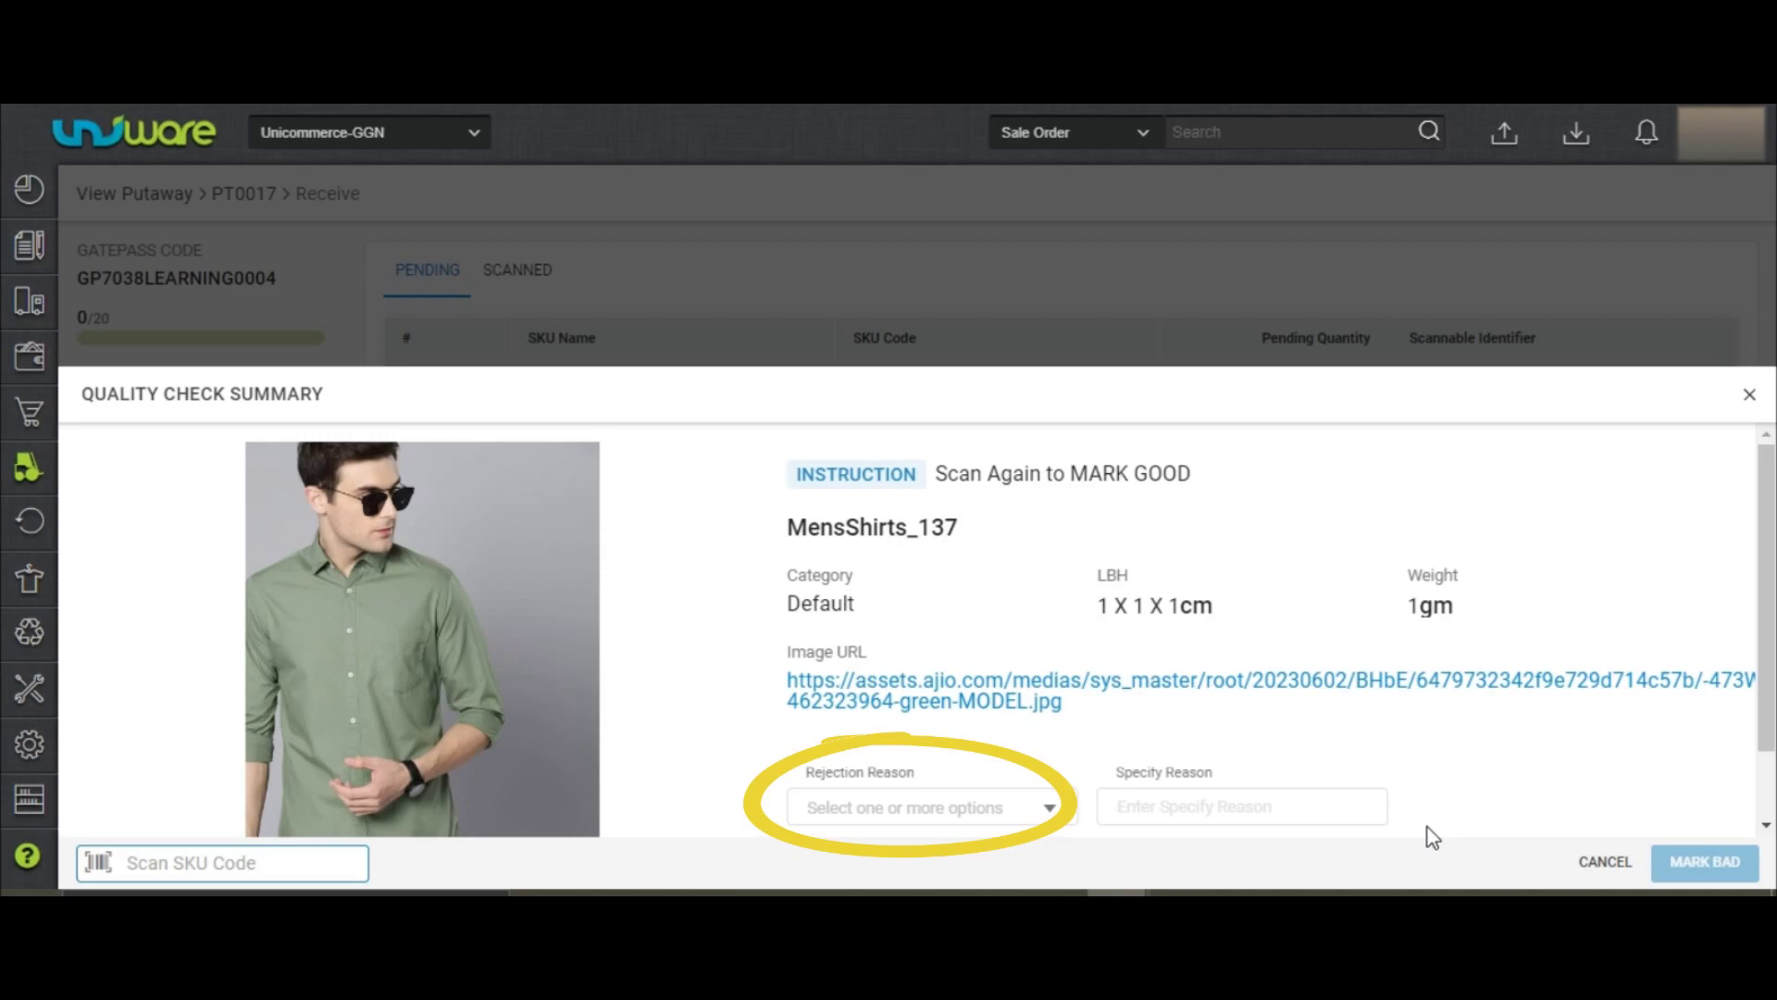
type("MensShirts_137")
key("Return")
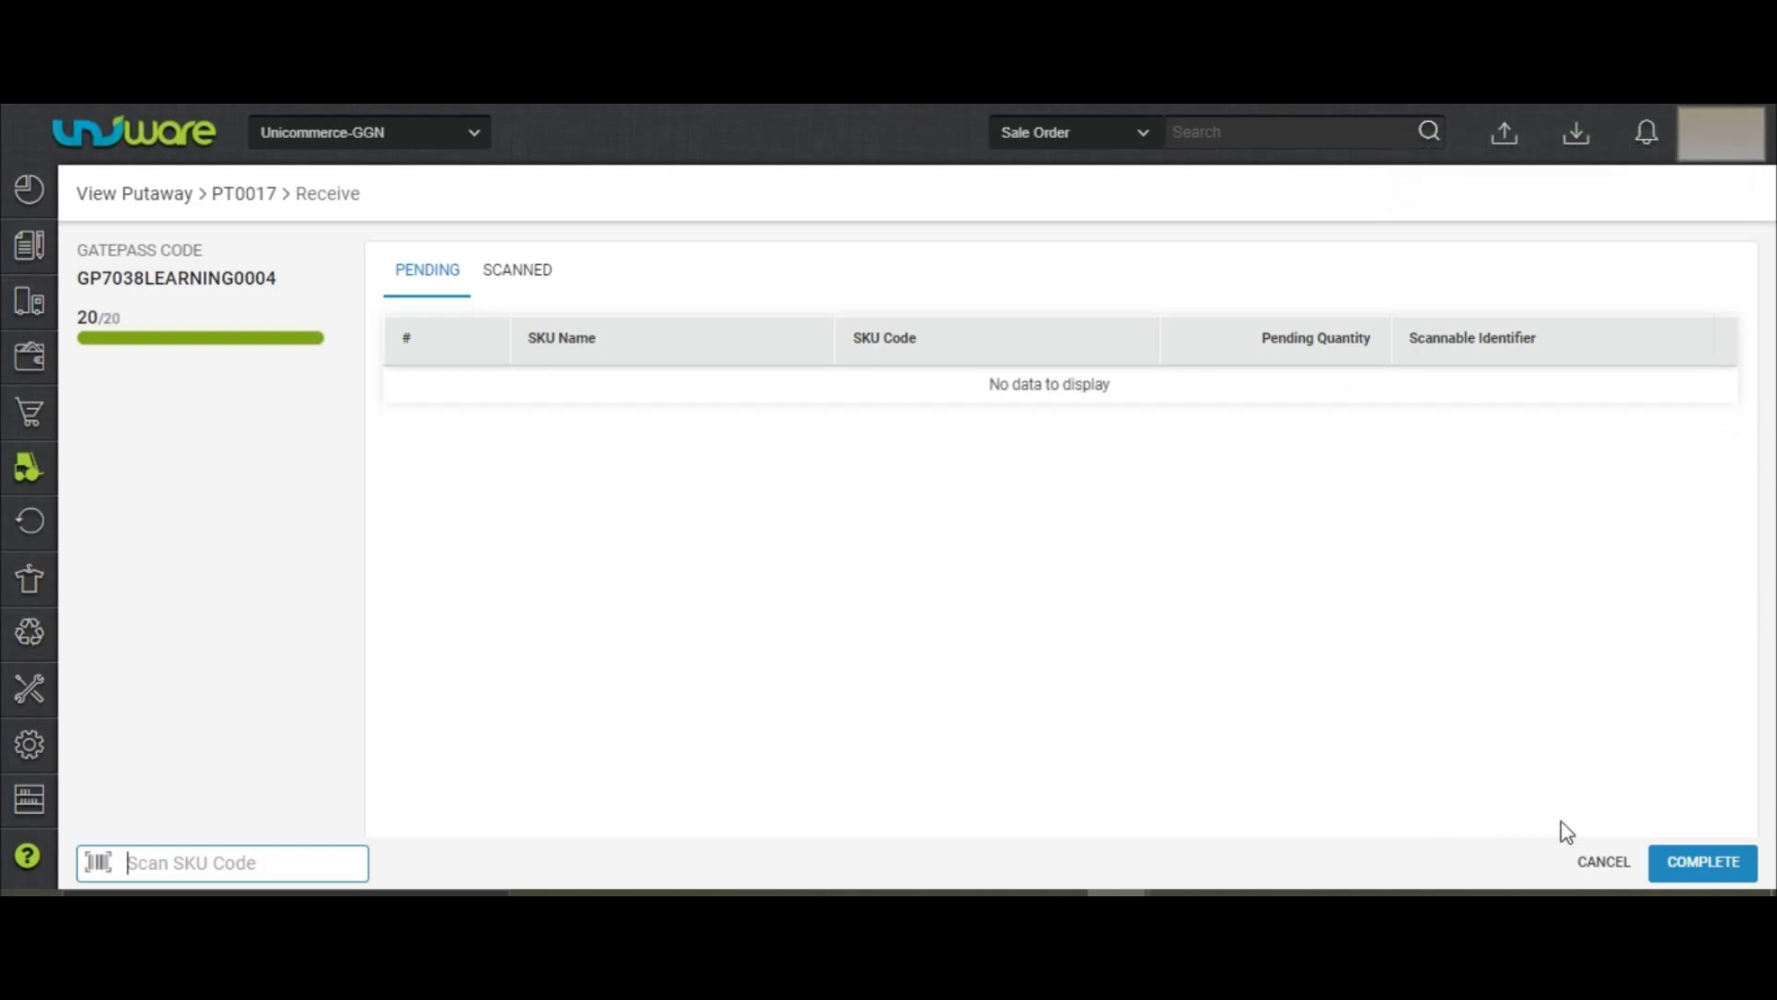
Step: Complete receiving, create the putaway list and scan shelf DEFAULT to start shelving
left_click(1700, 859)
left_click(1518, 208)
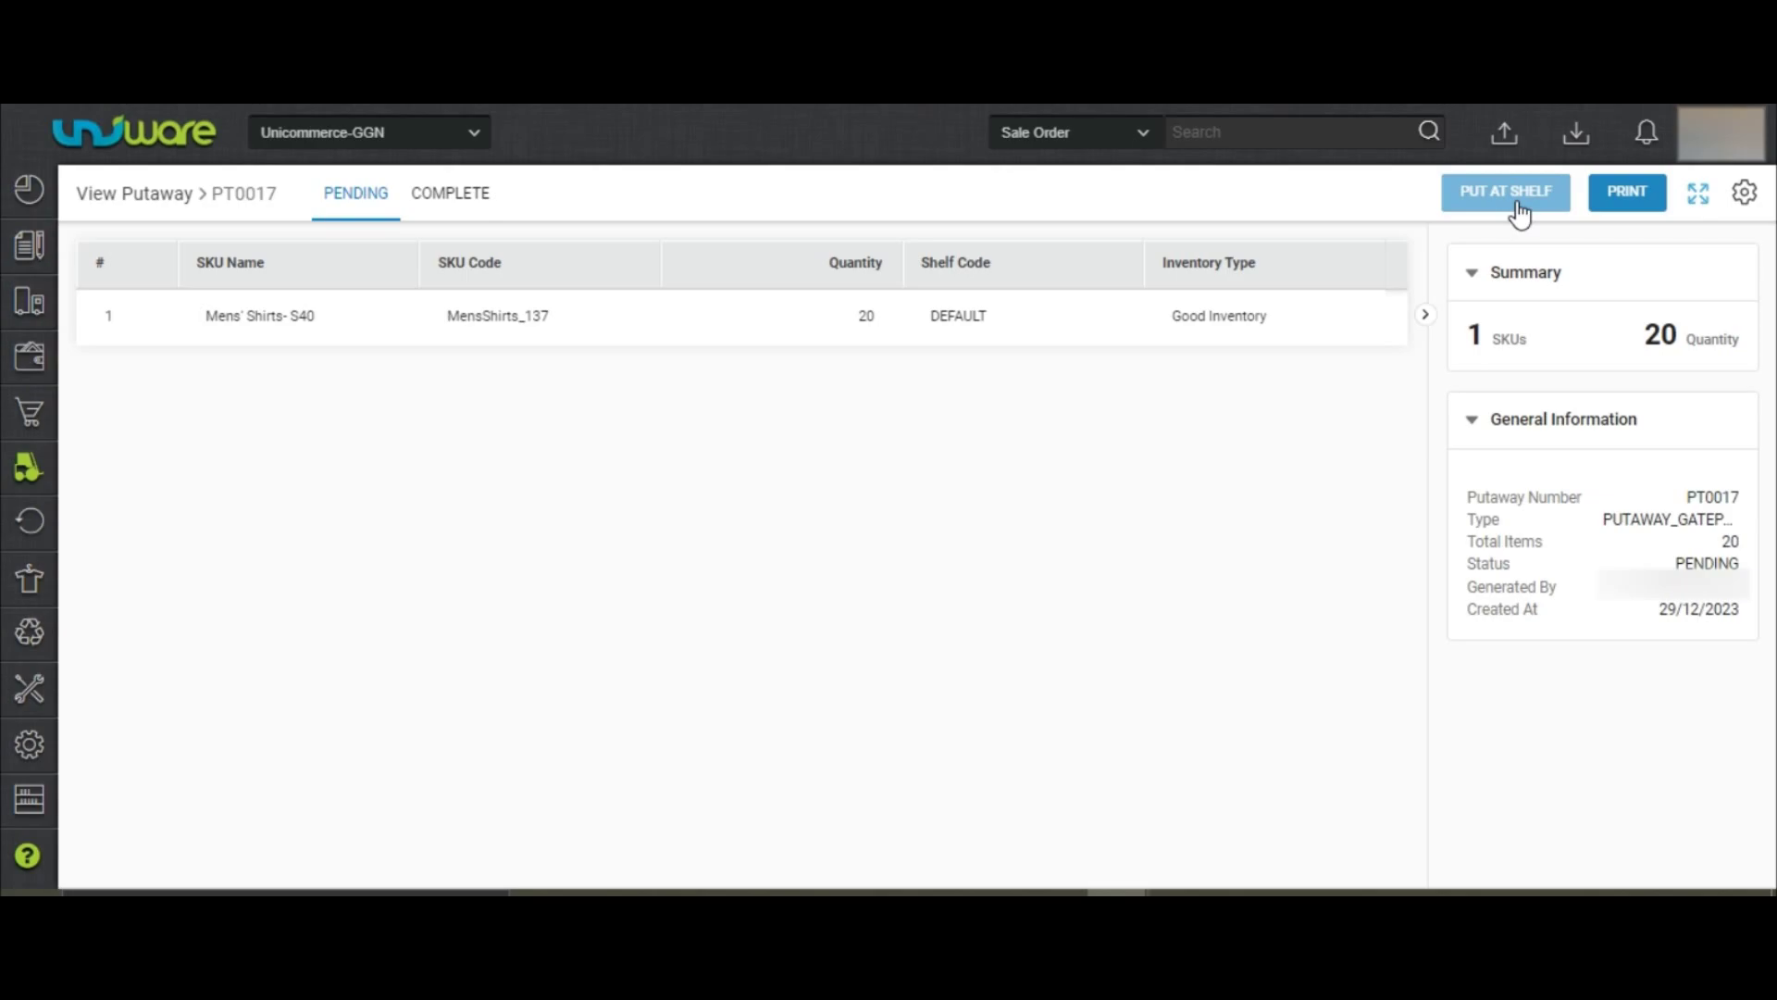
left_click(1518, 211)
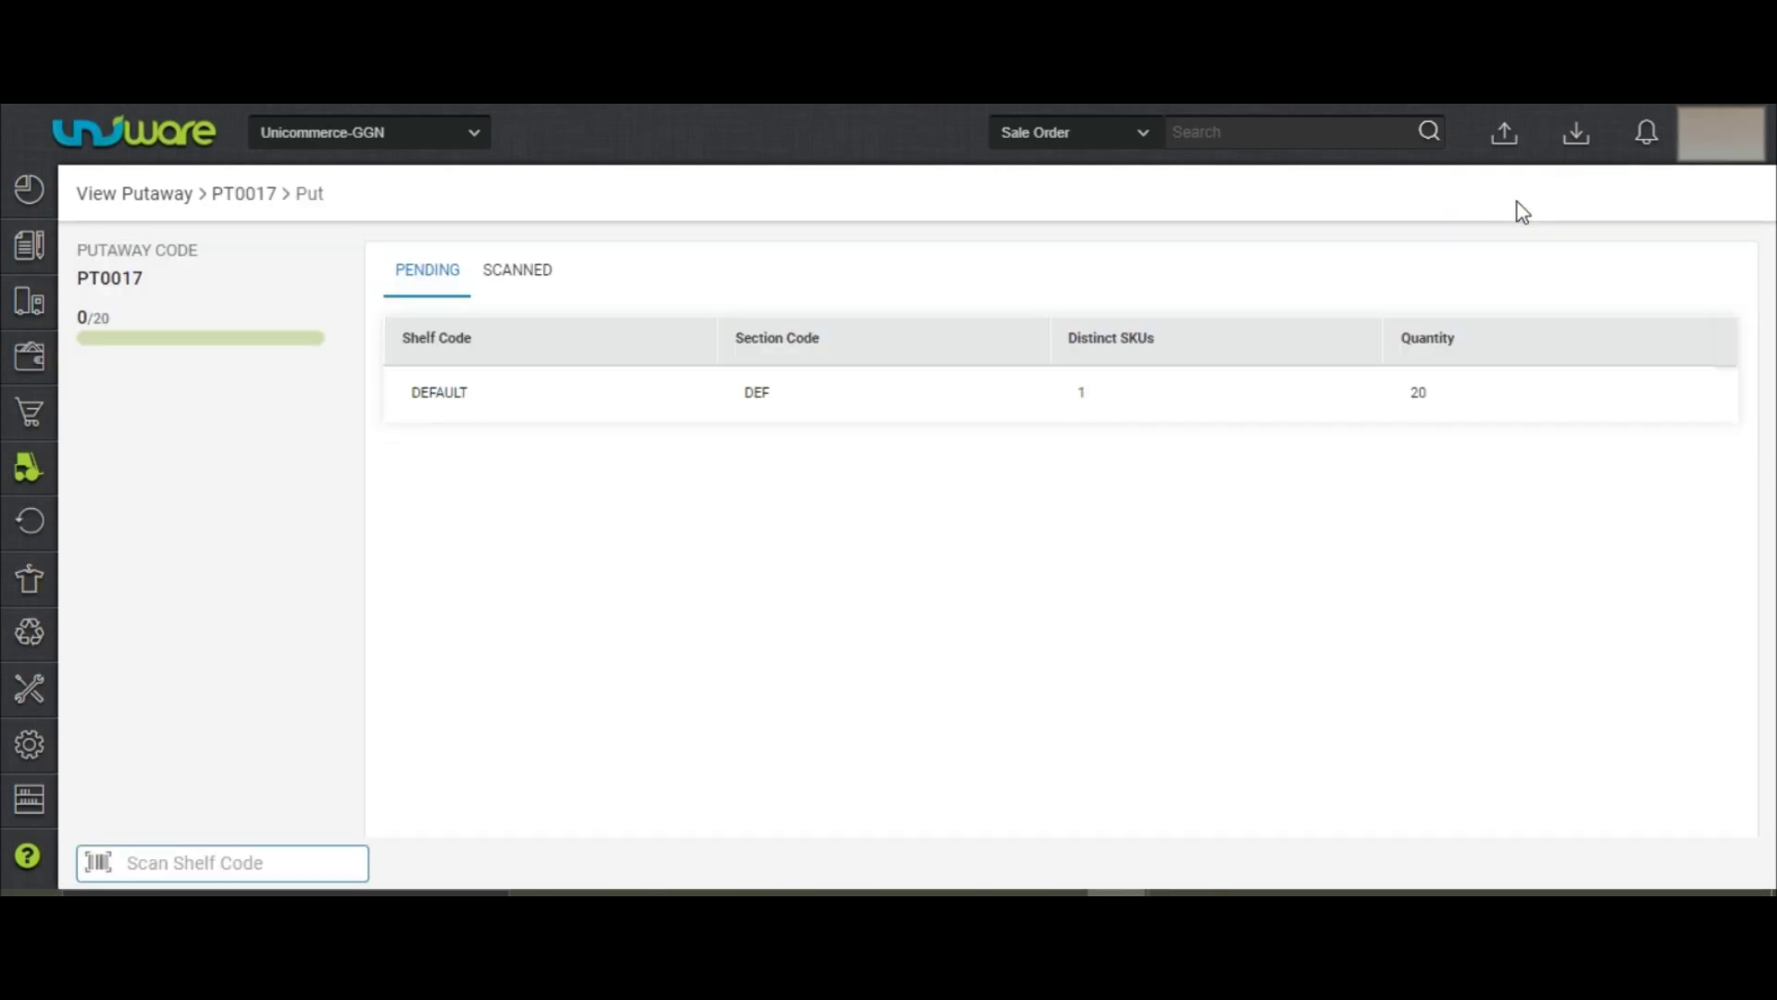
type("DEFAULT")
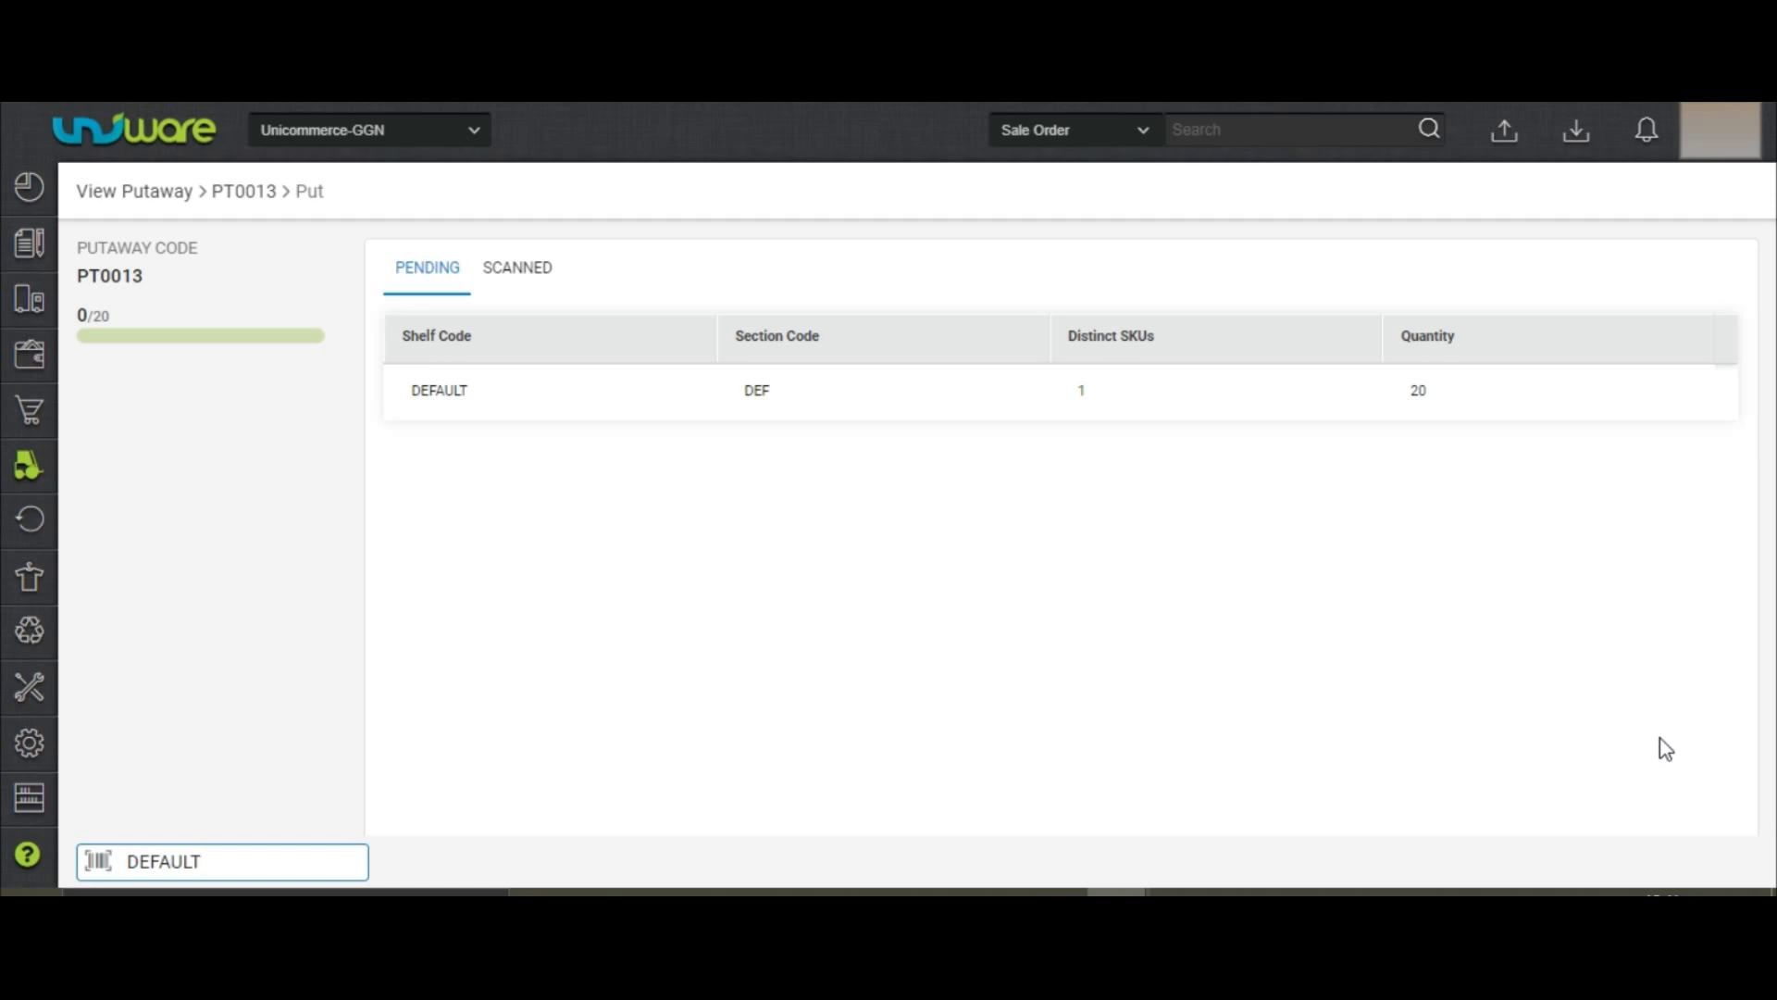
key("Return")
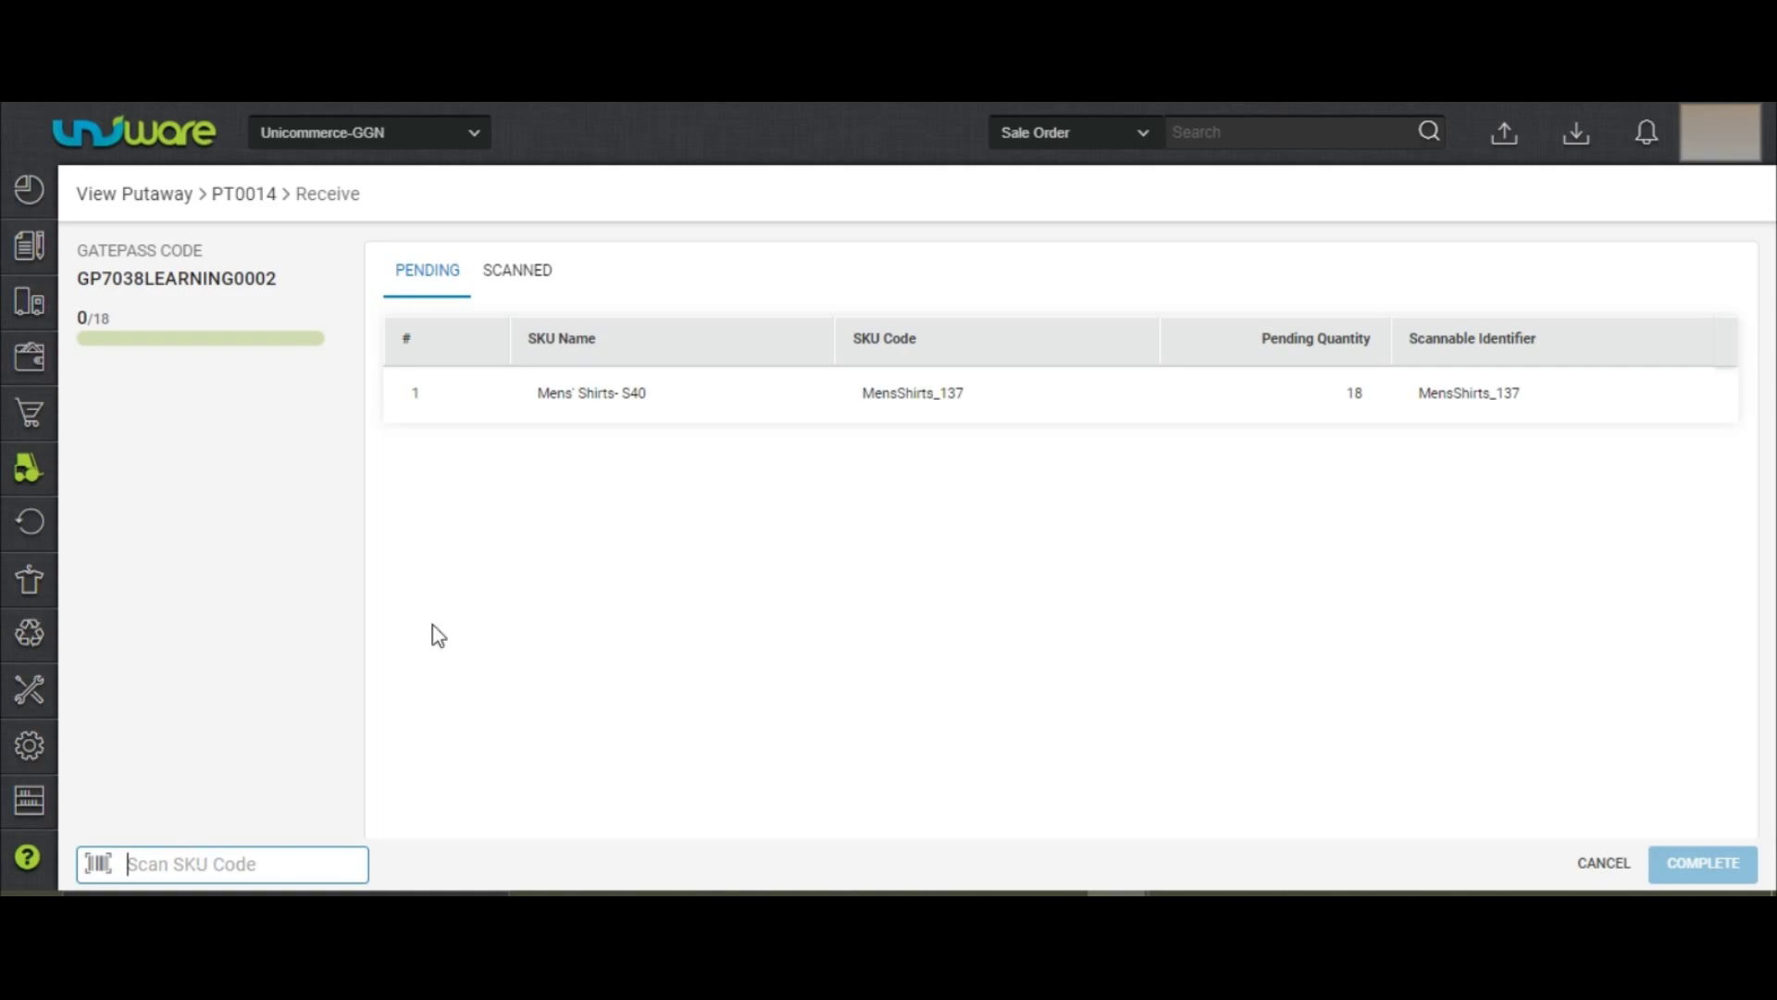
Step: Scan one MensShirts_137 onto the shelf and add 19 more good units in bulk, reaching 20/20
type("MensShirts_137")
key("Return")
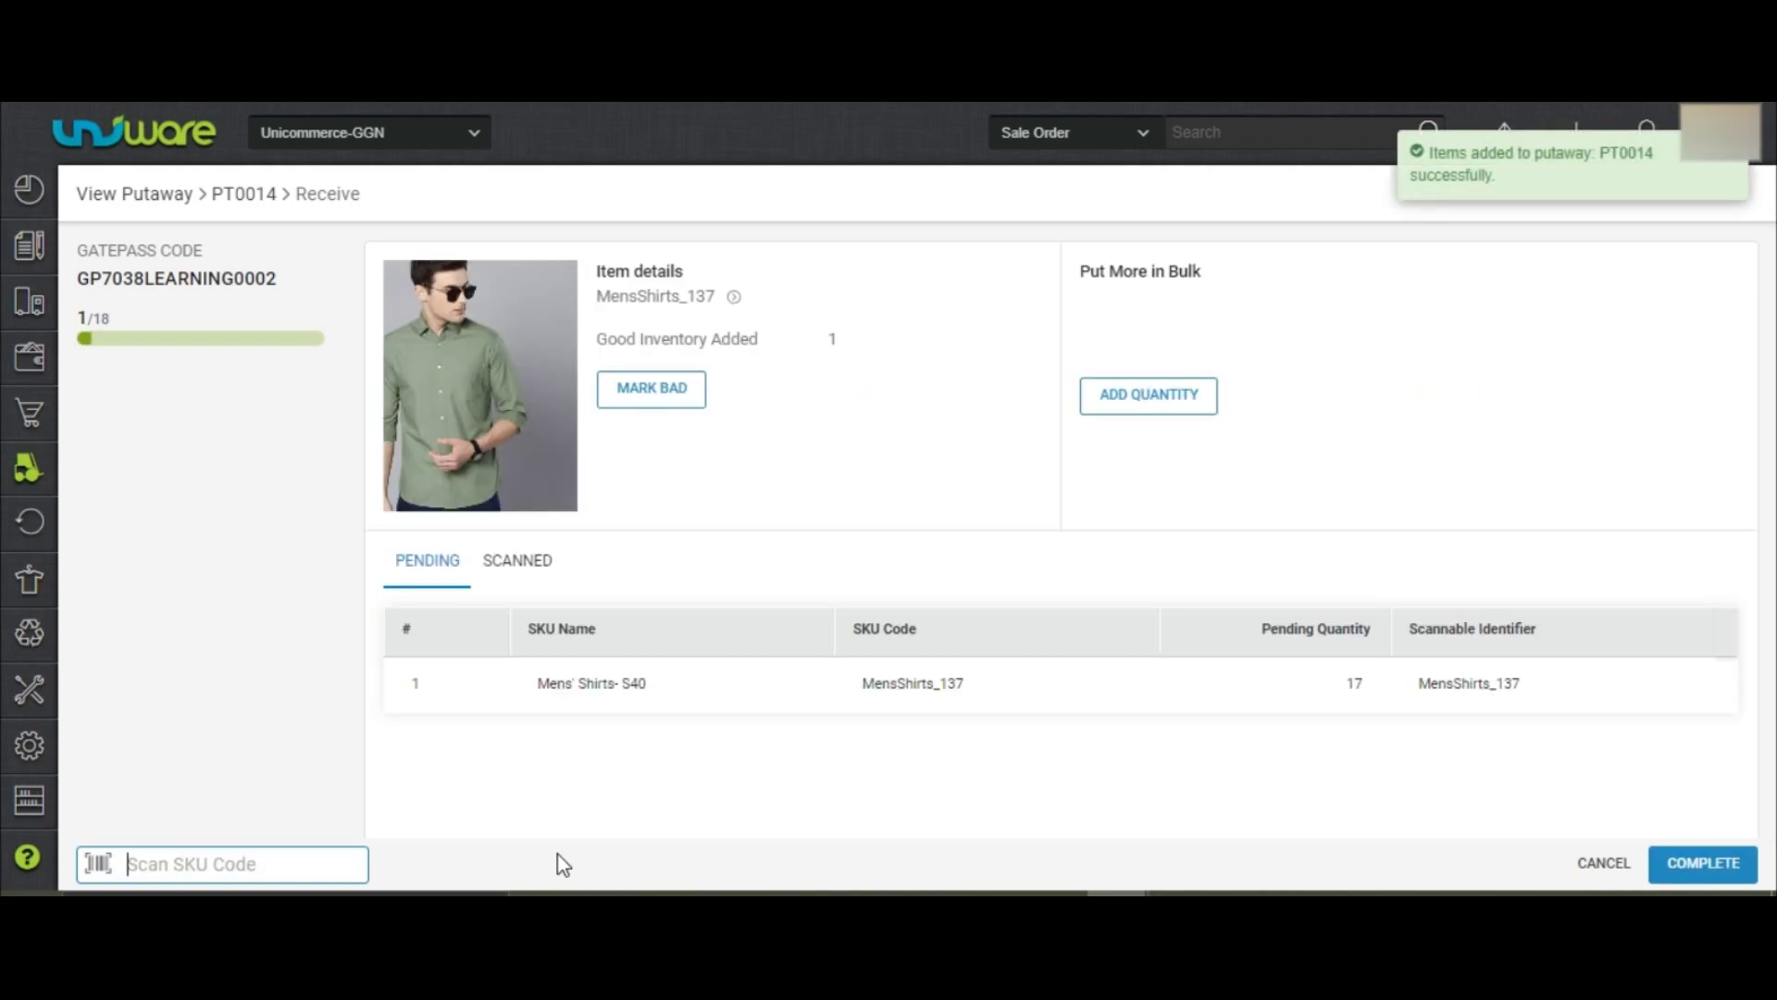
left_click(1154, 407)
left_click(1007, 504)
type("19")
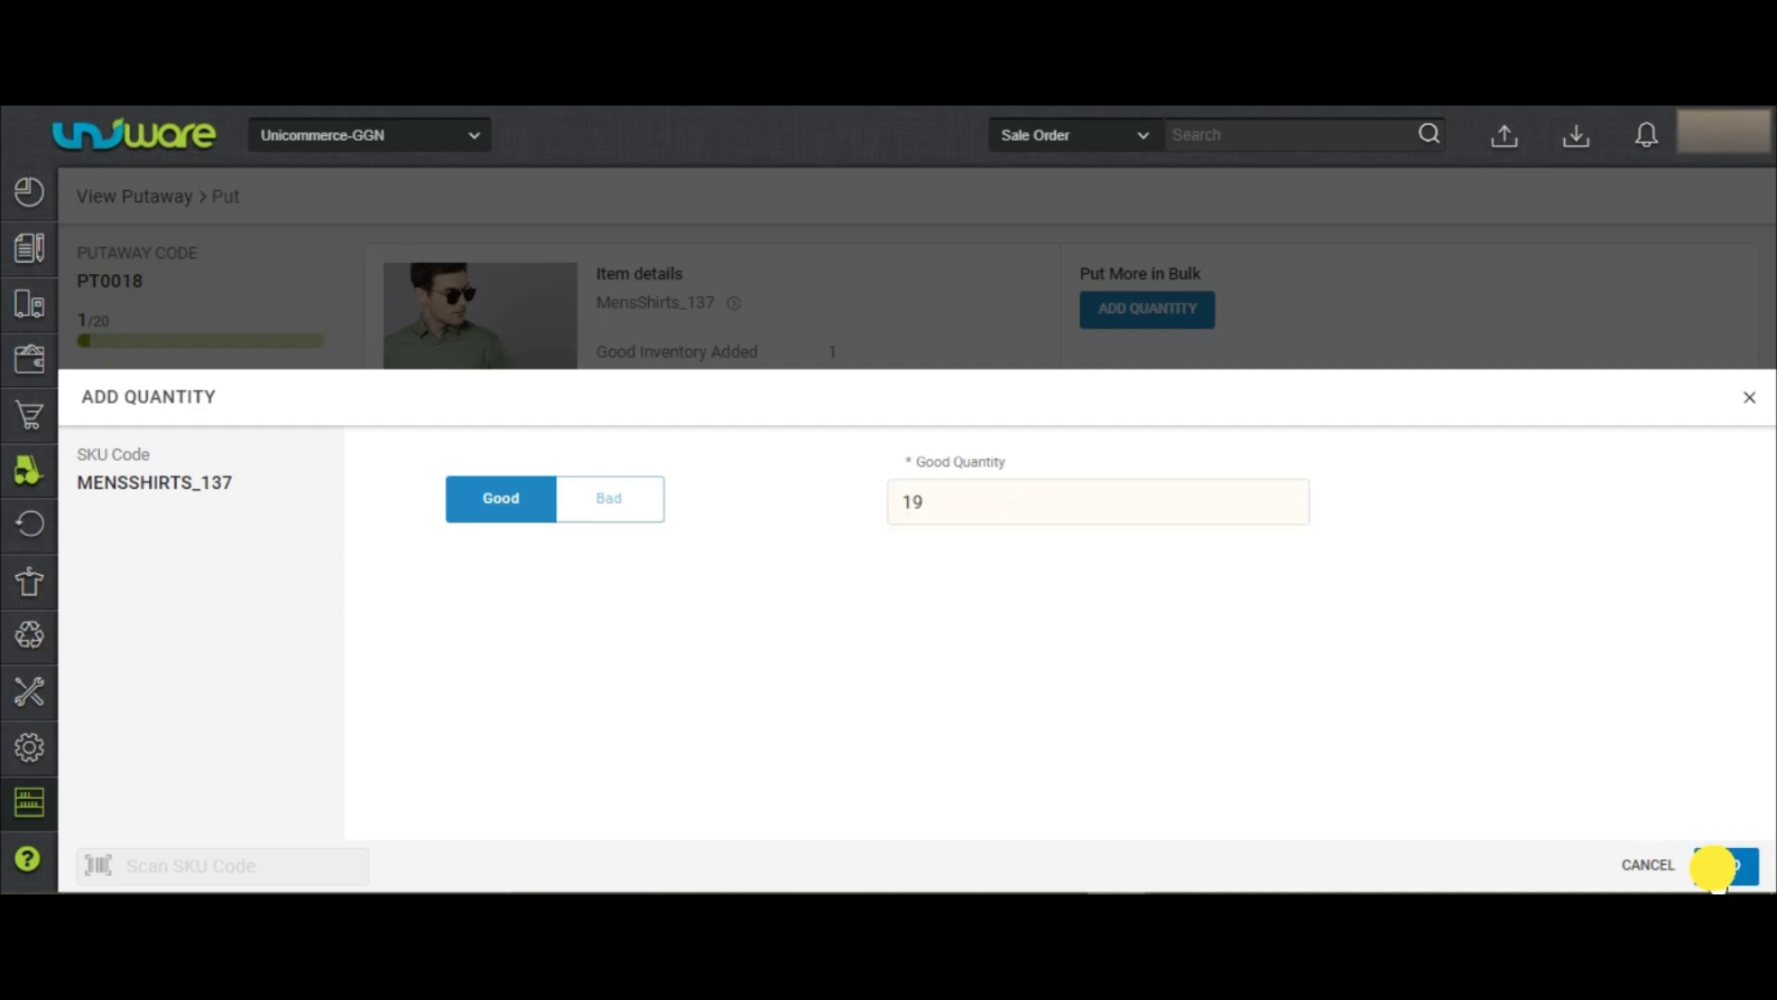
left_click(1725, 865)
mouse_move(1714, 171)
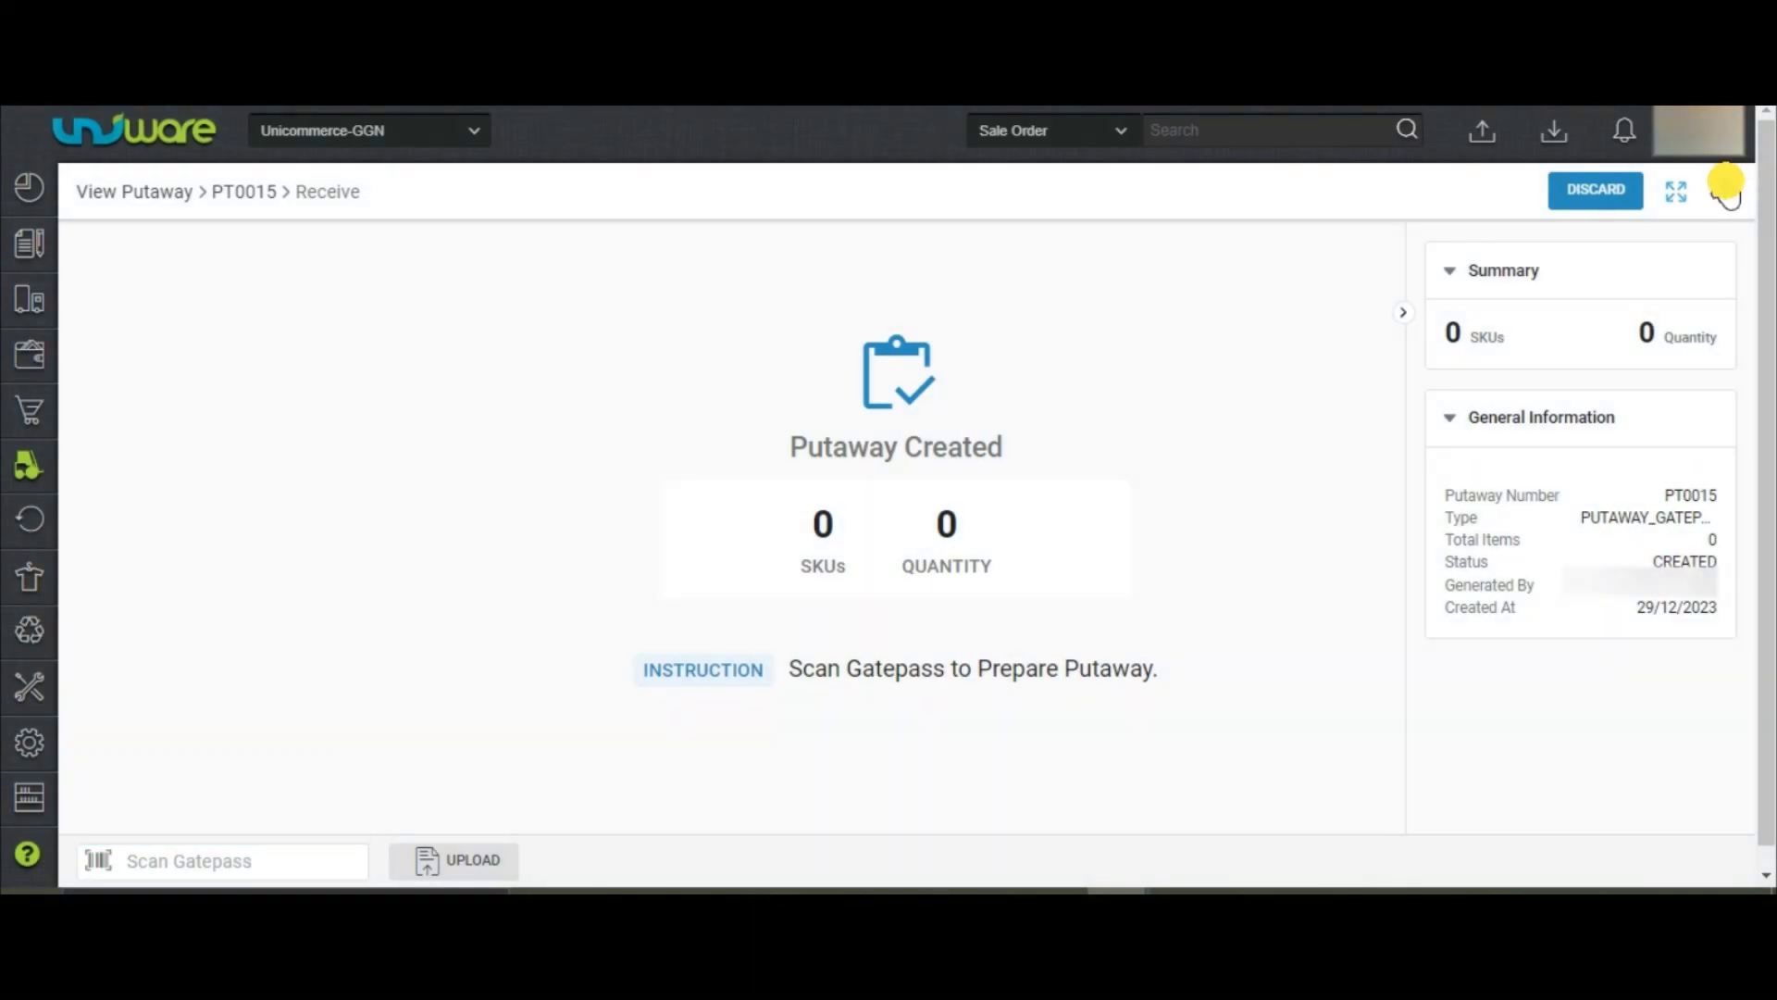
Step: Save PT0015's configuration as Each with Quality Check OFF, then load gatepass GP7038LEARNING0003
left_click(1727, 193)
left_click(1575, 357)
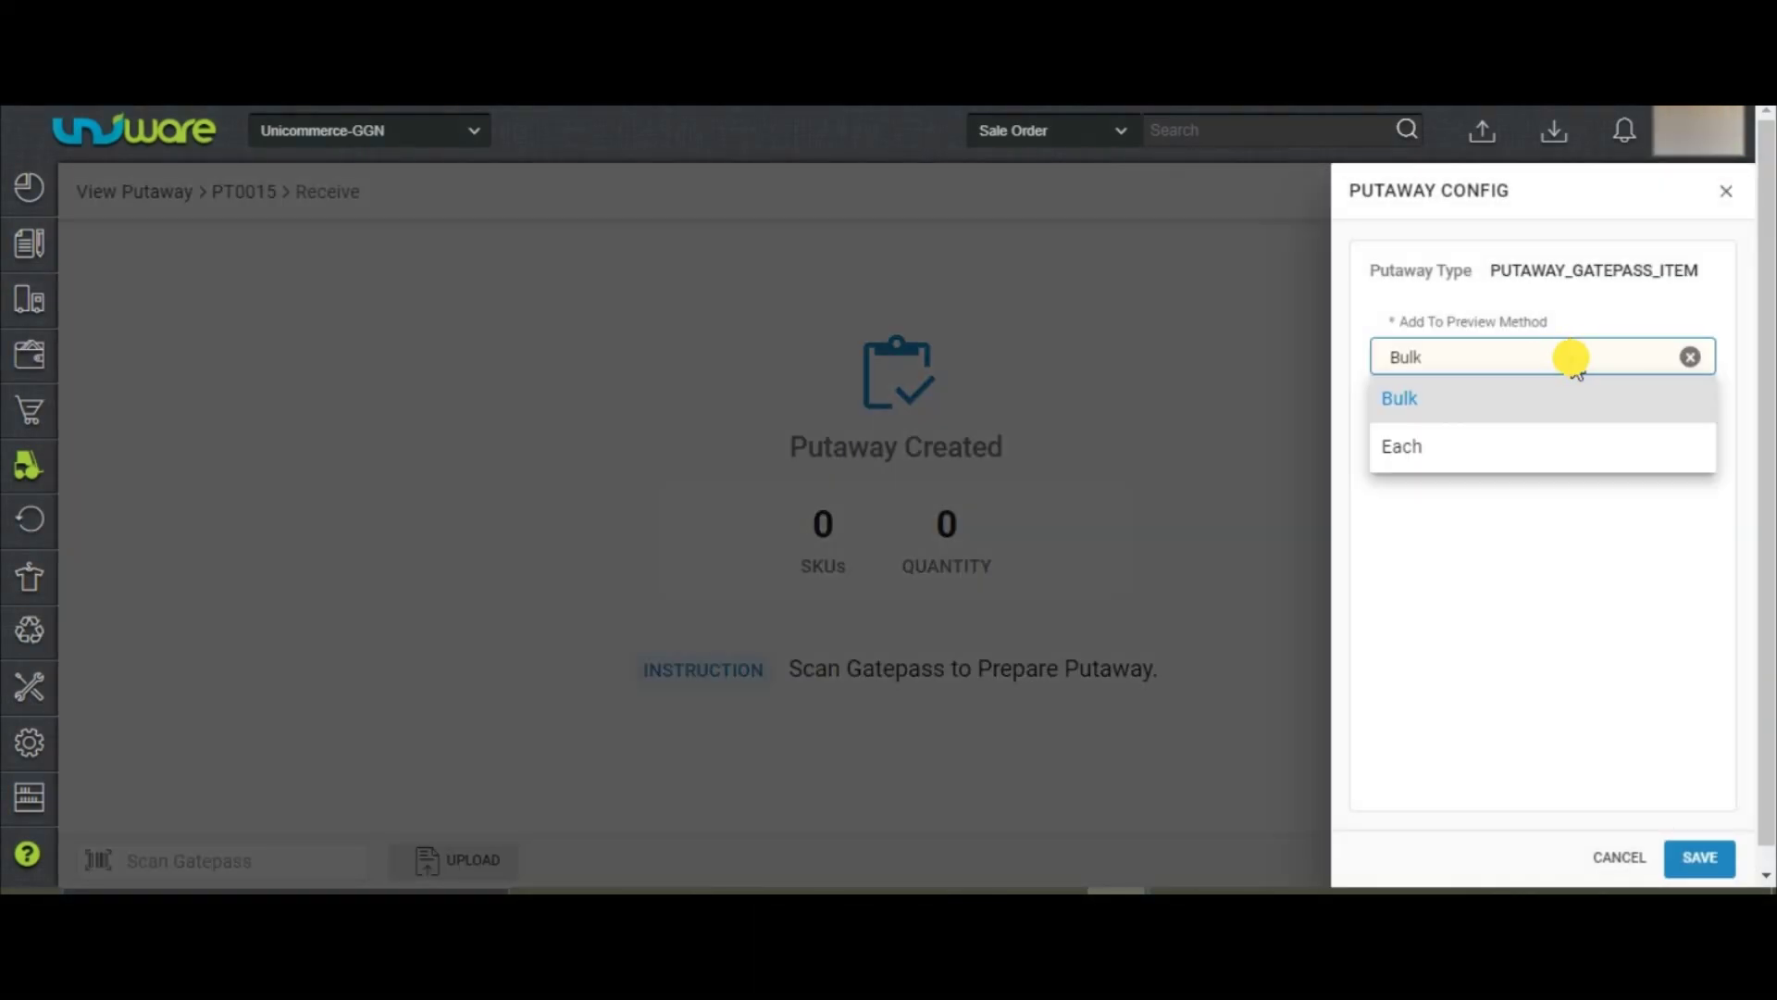
left_click(1507, 458)
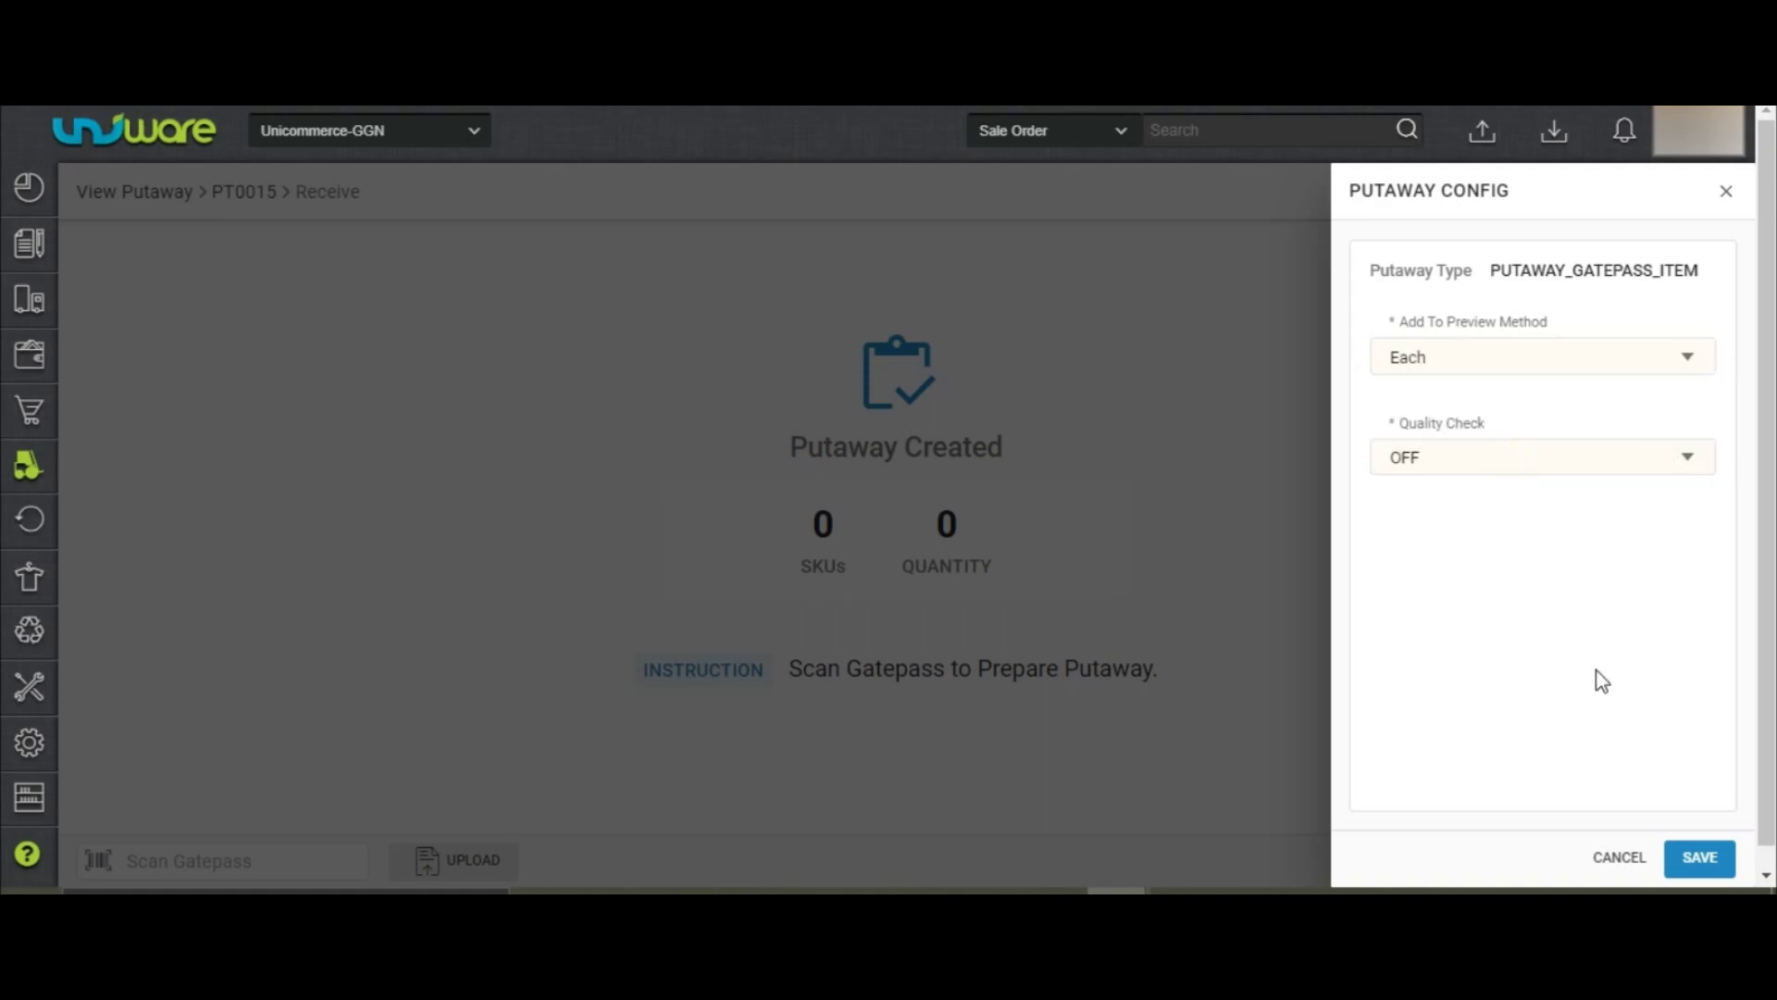
left_click(1708, 861)
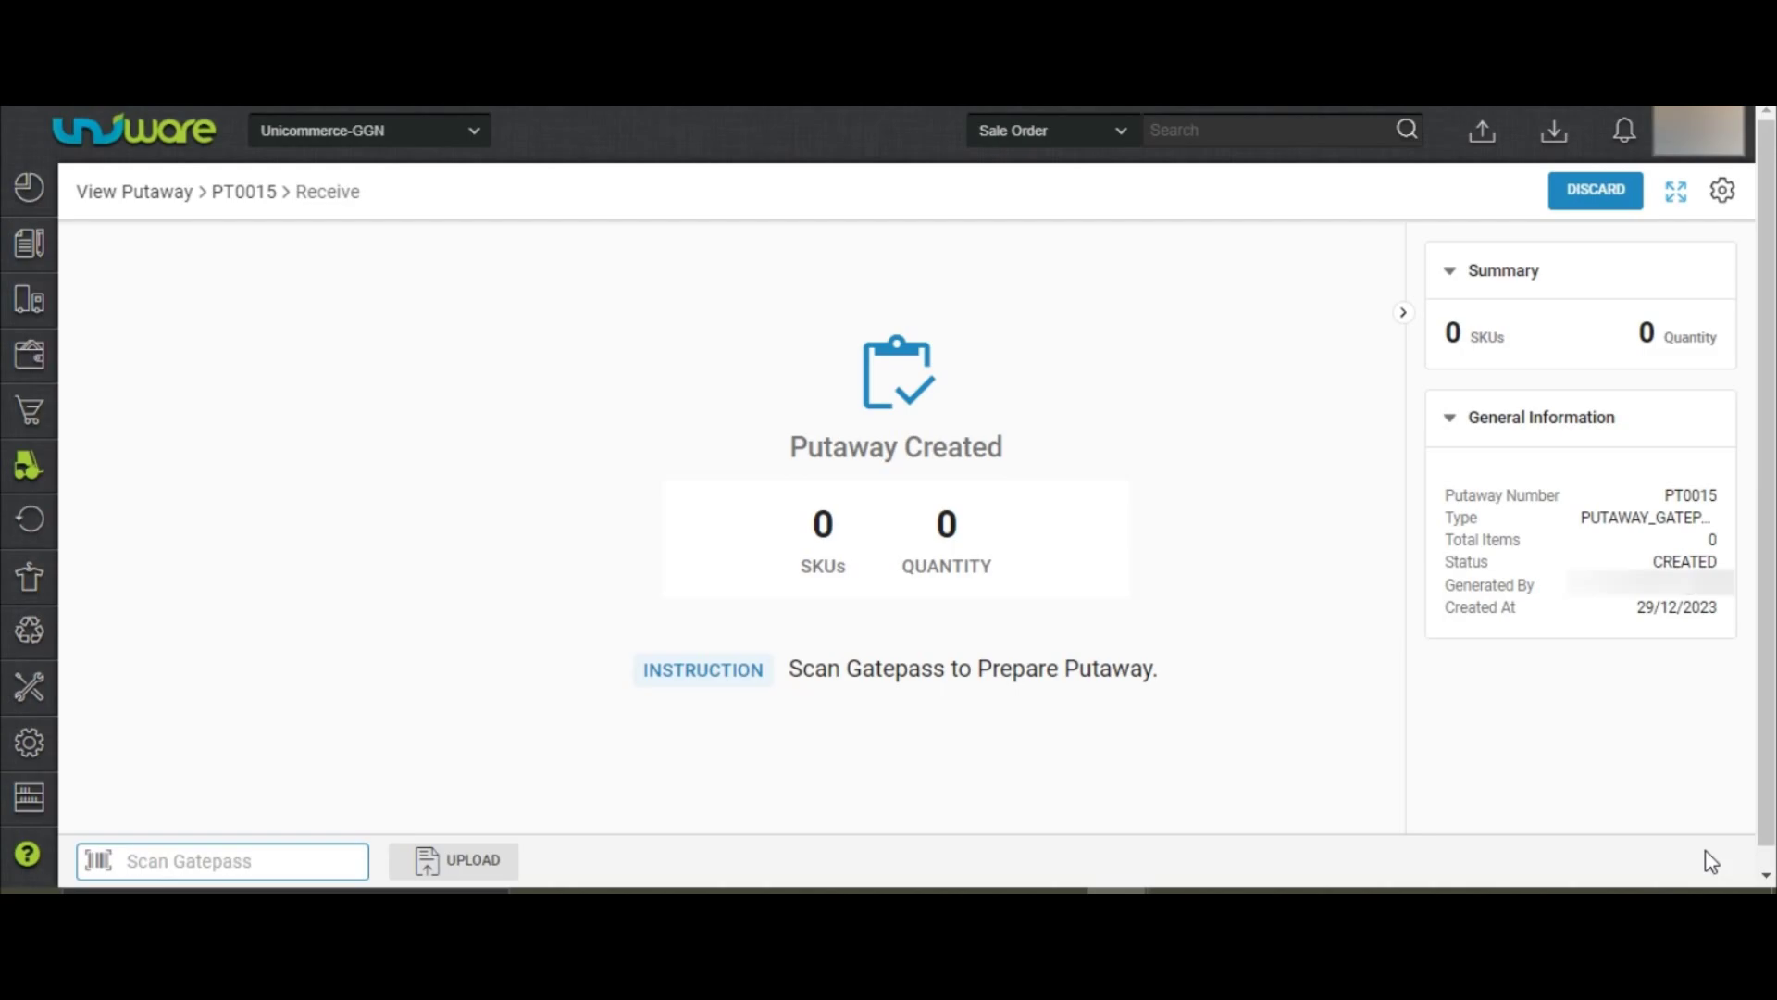
type("GP7038LEARNING0003")
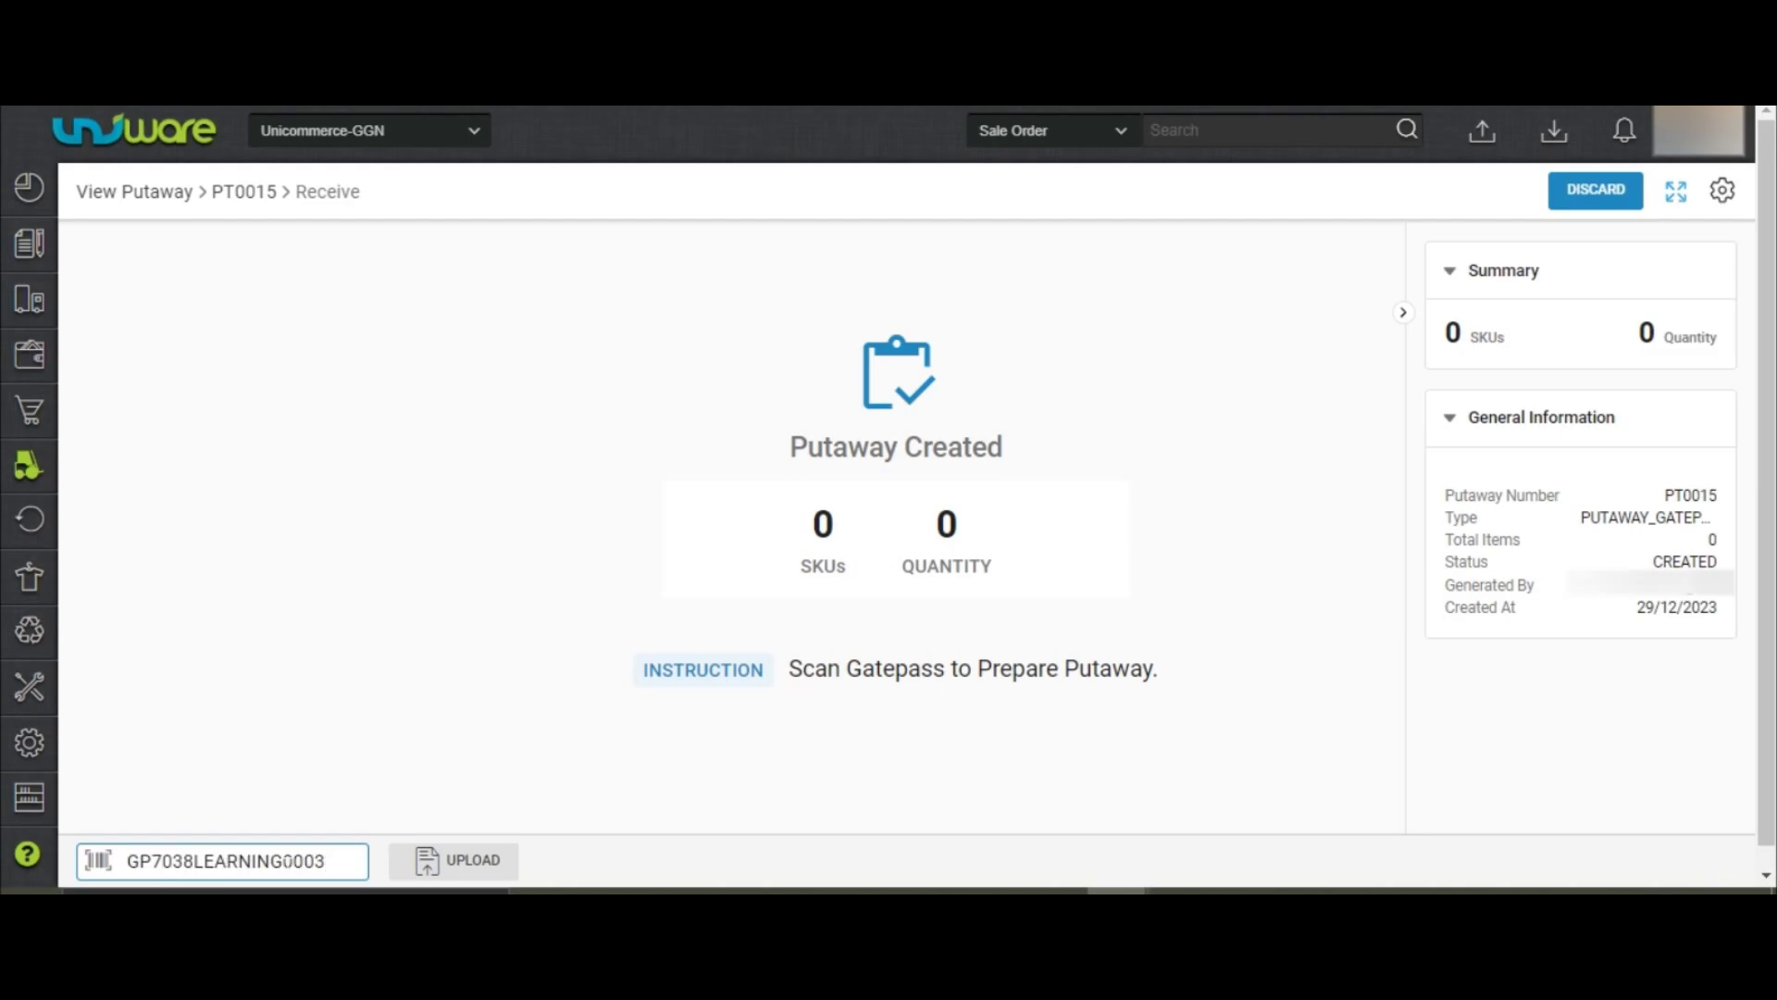
key("Return")
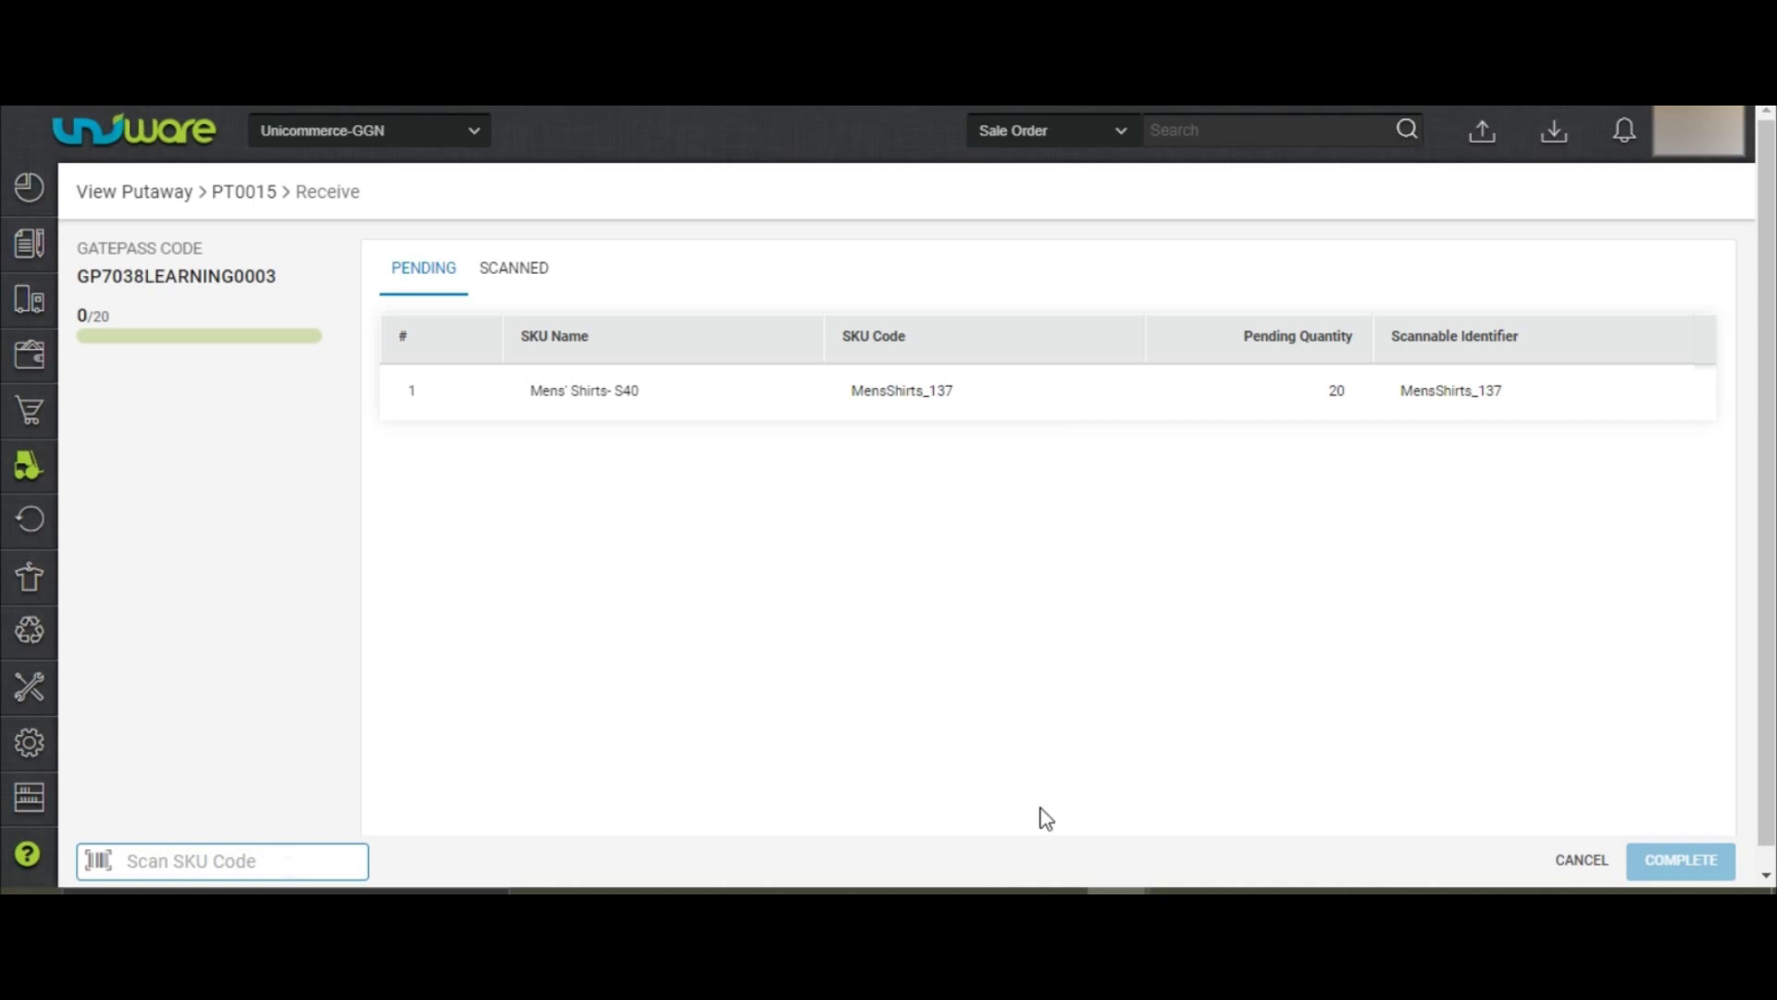
Step: Scan MensShirts_137 and add 19 more good units, completing putaway PT0018 with 20 shirts on DEFAULT
type("MensShirts_137")
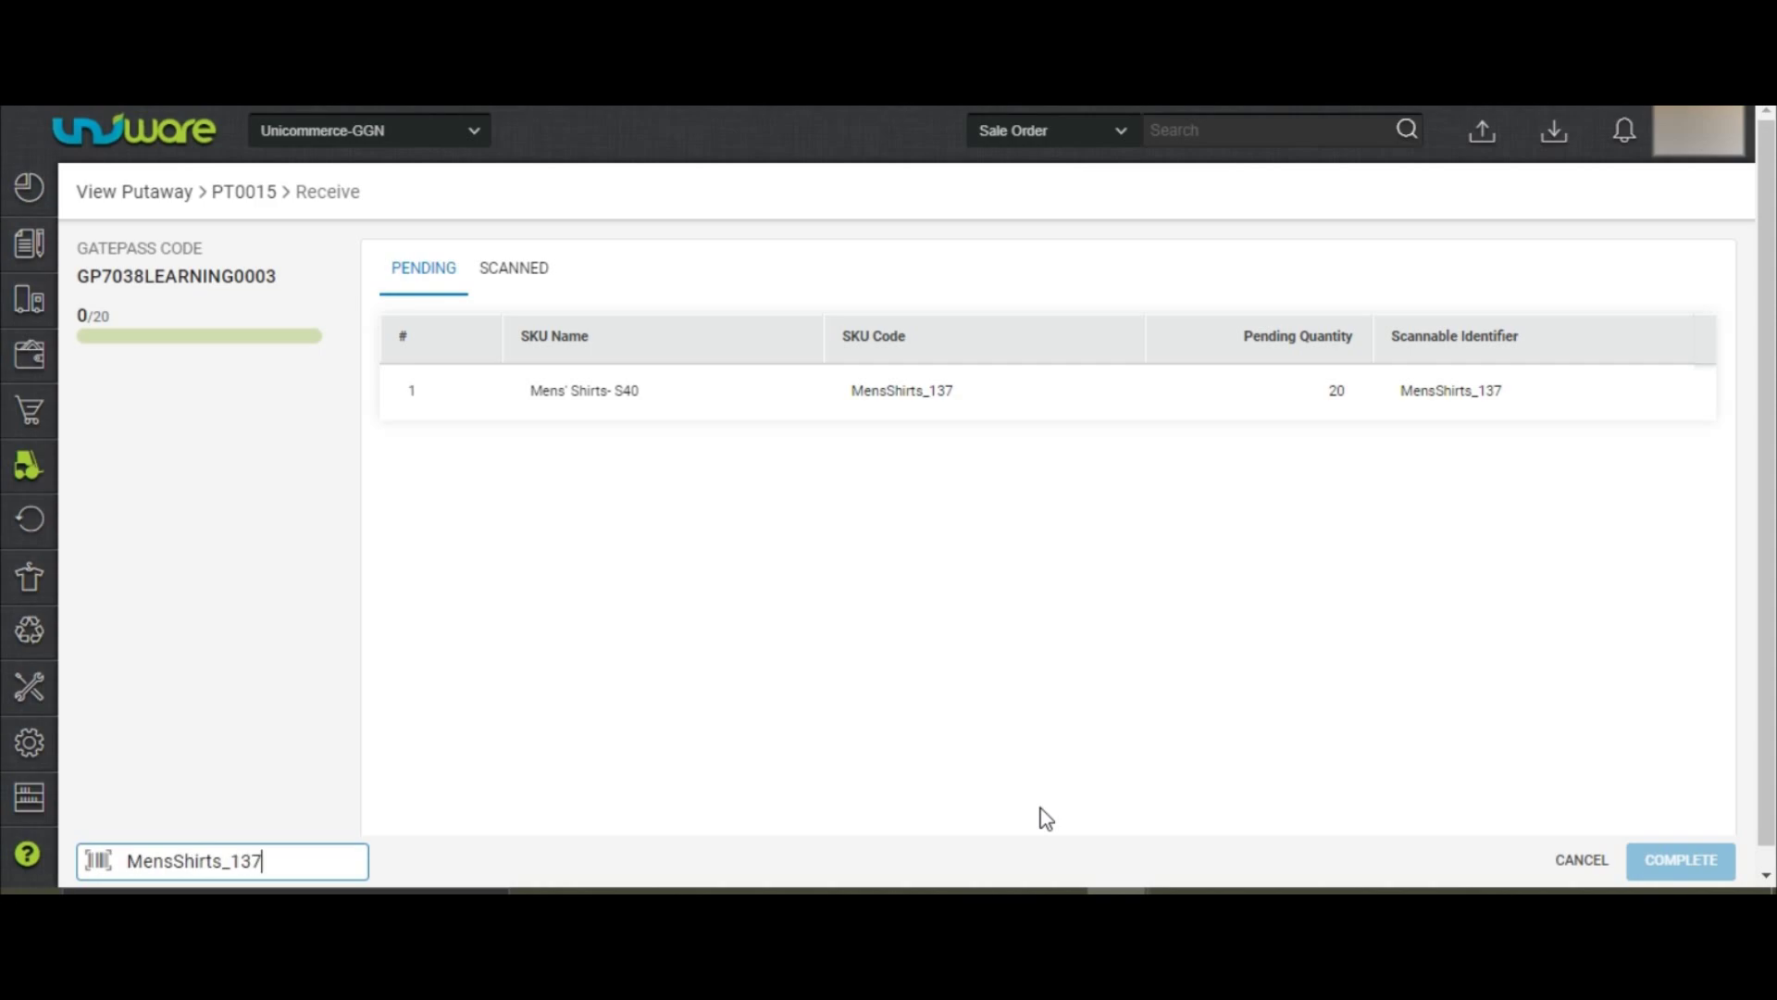
key("Return")
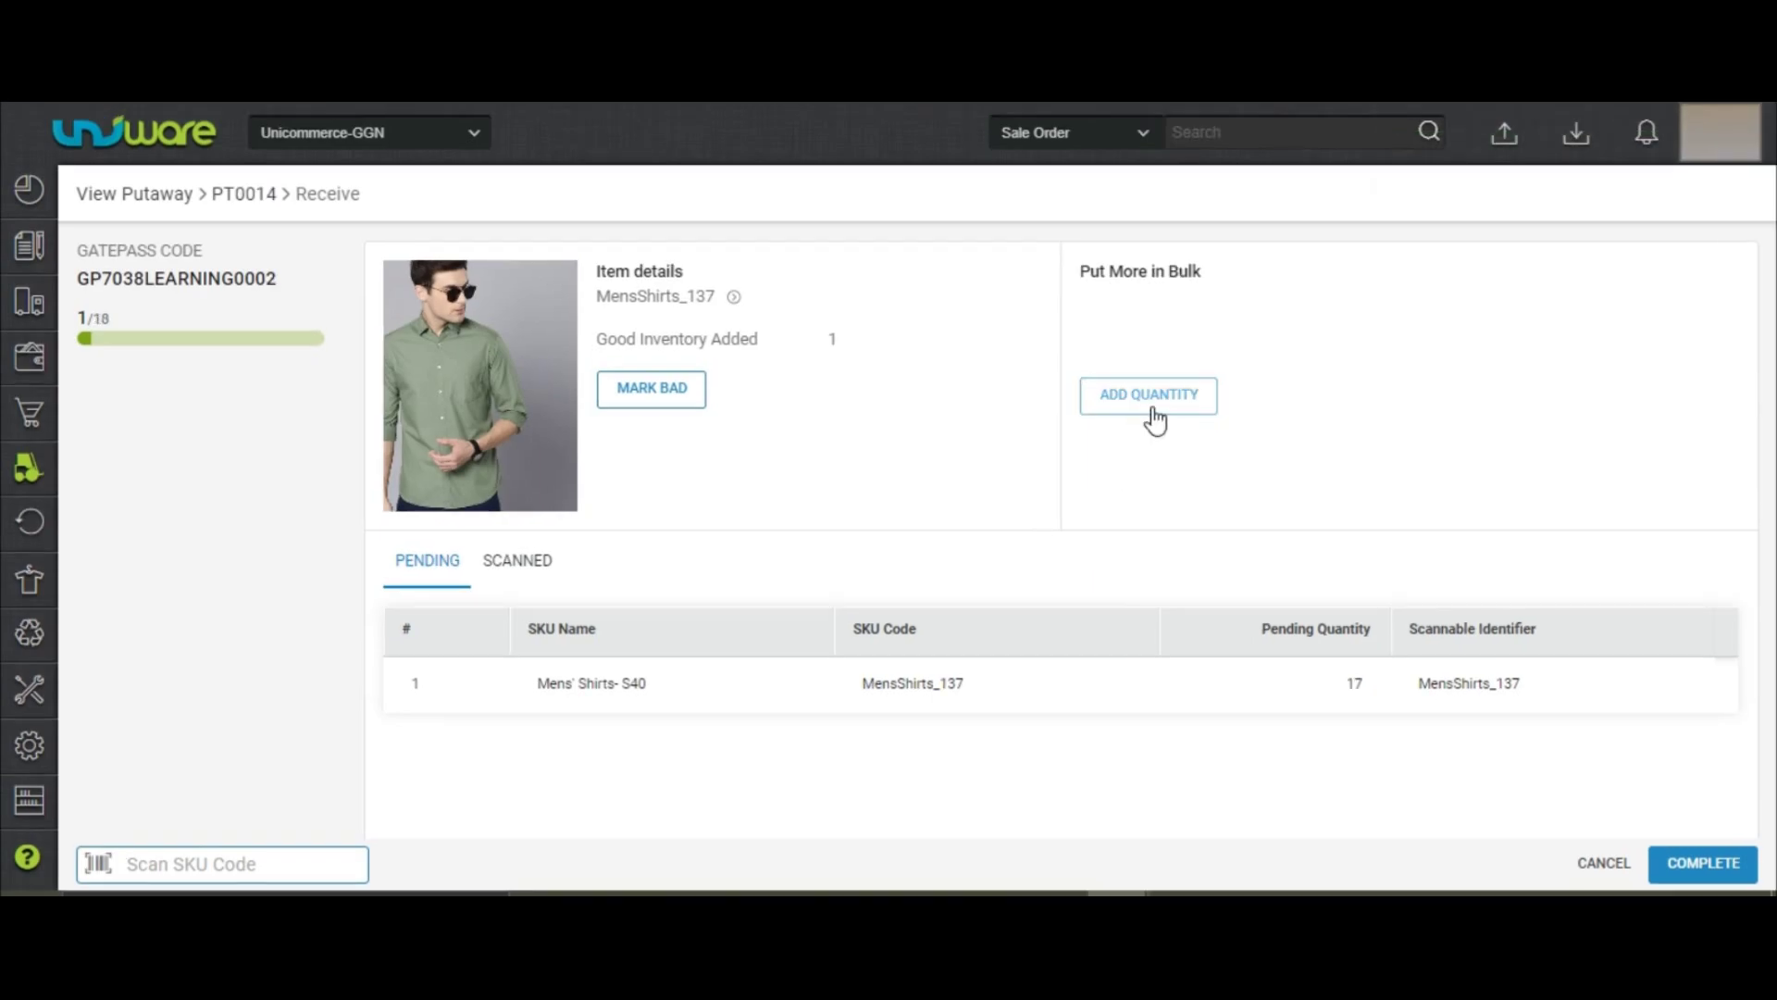
left_click(1156, 396)
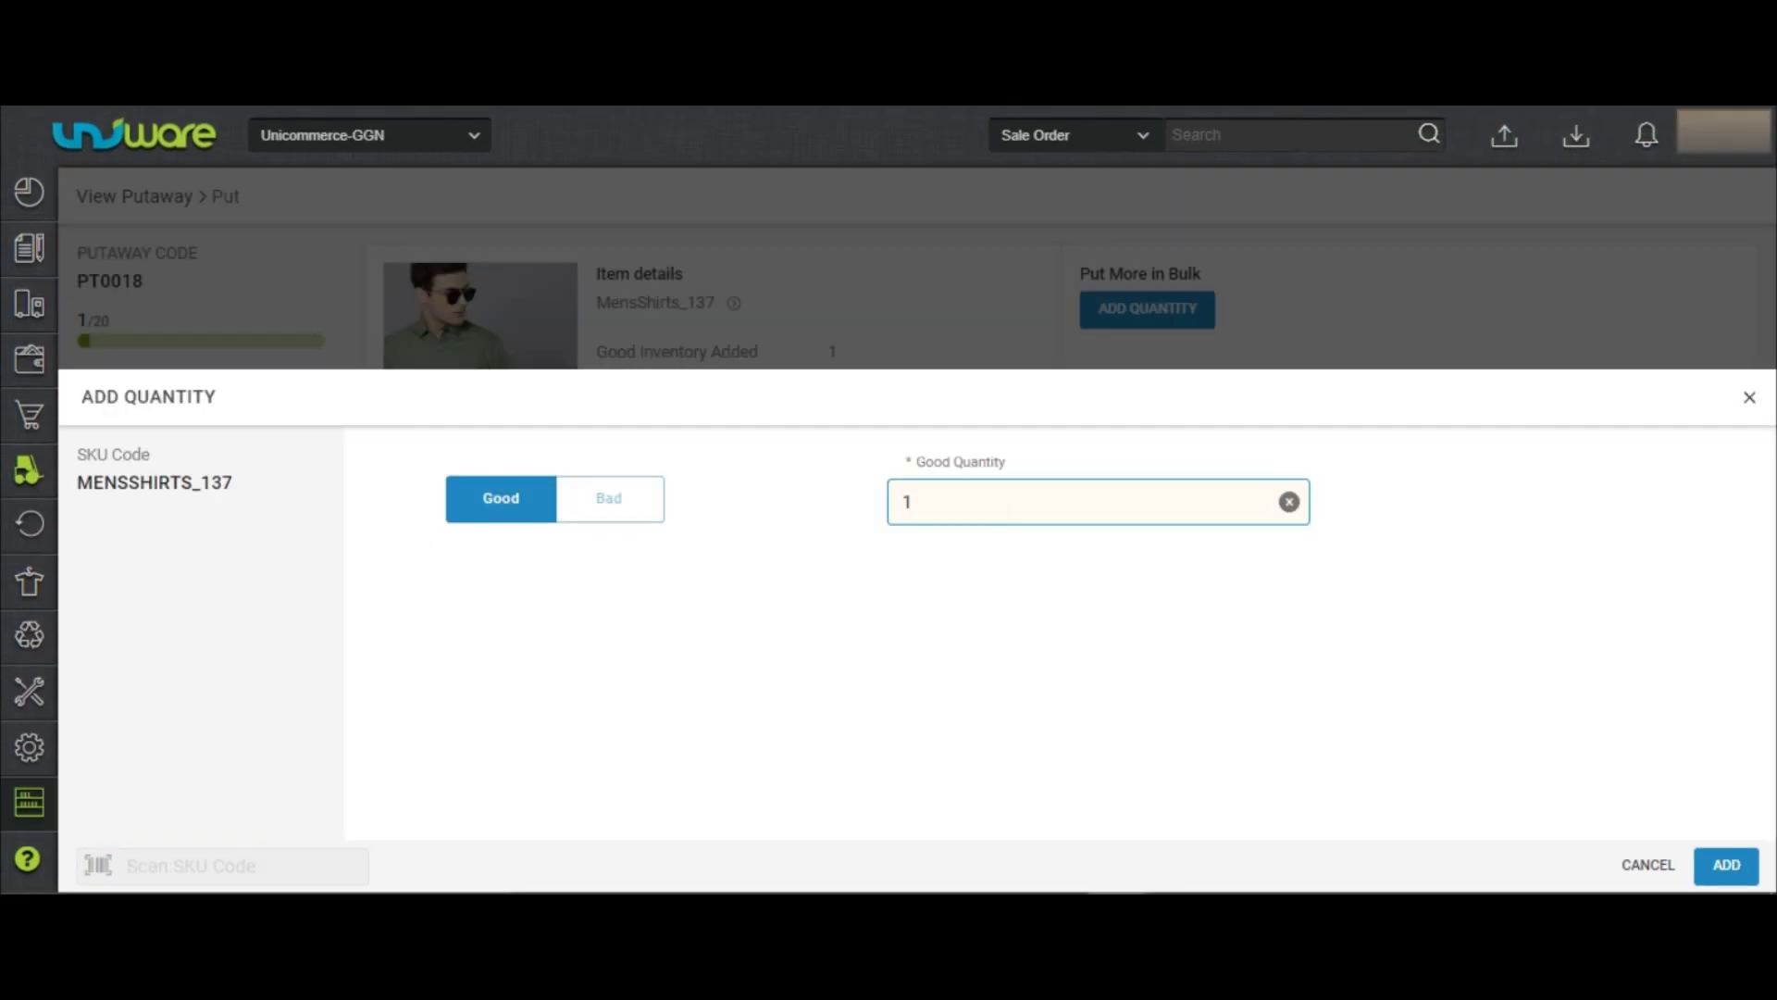
type("9")
left_click(1726, 863)
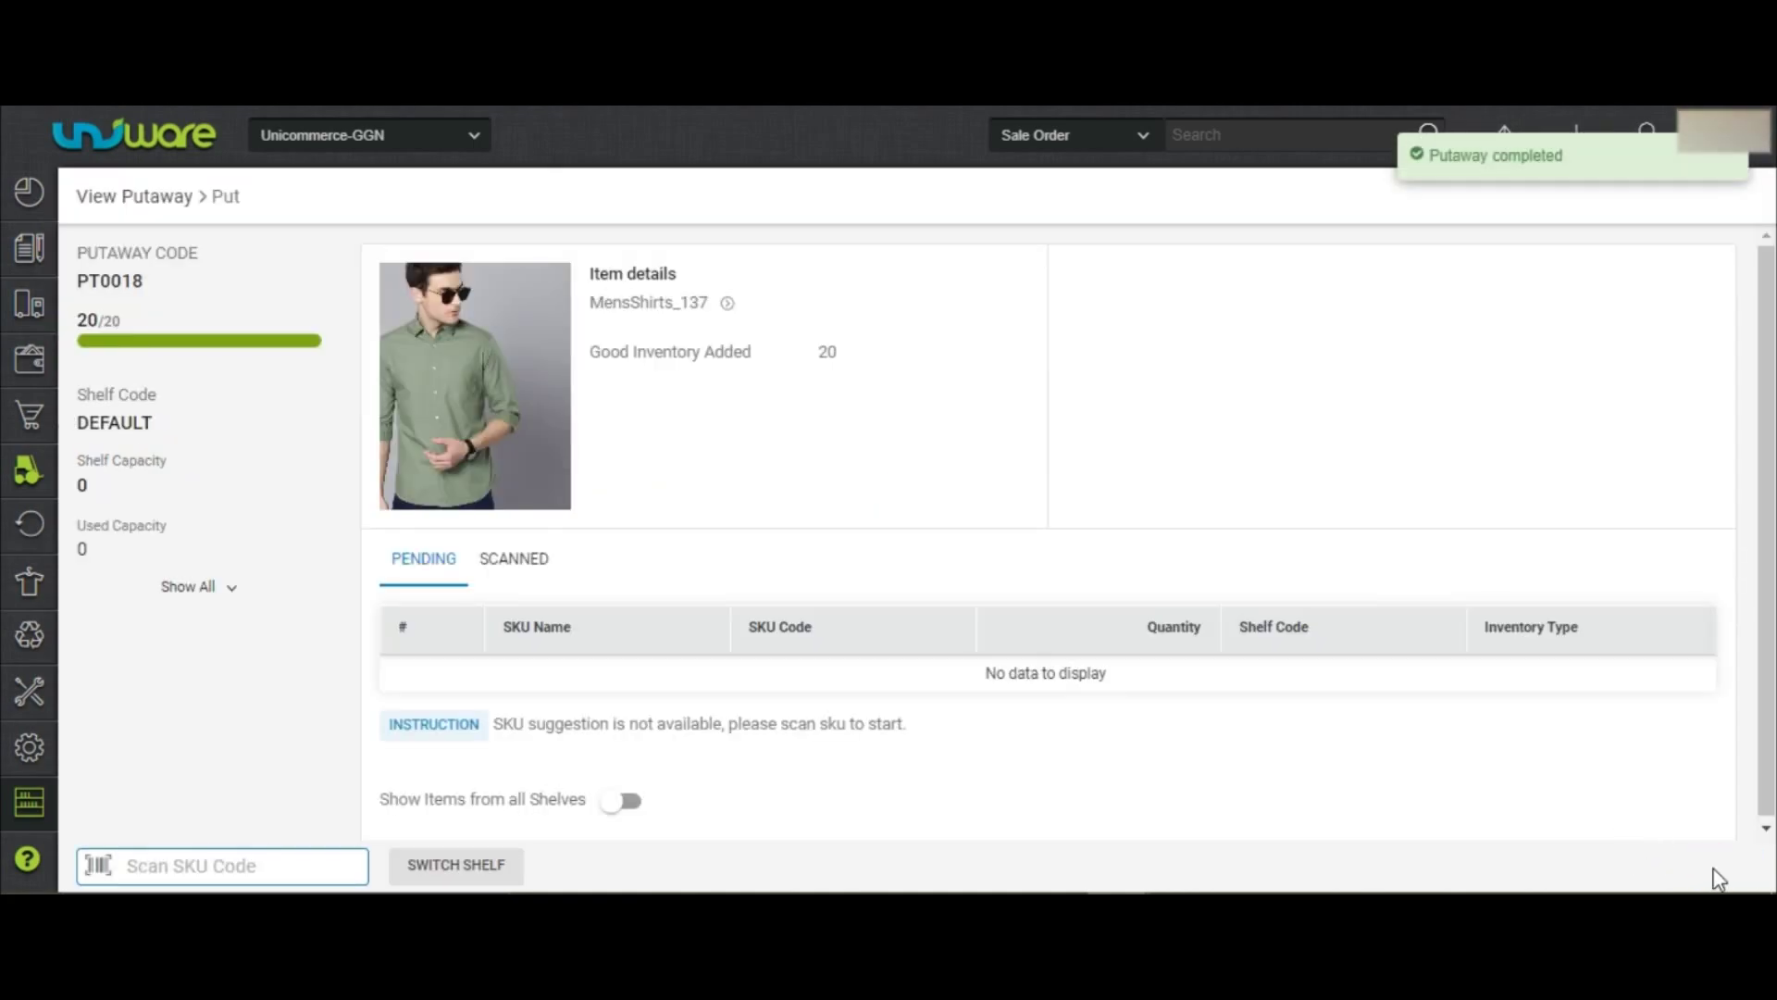